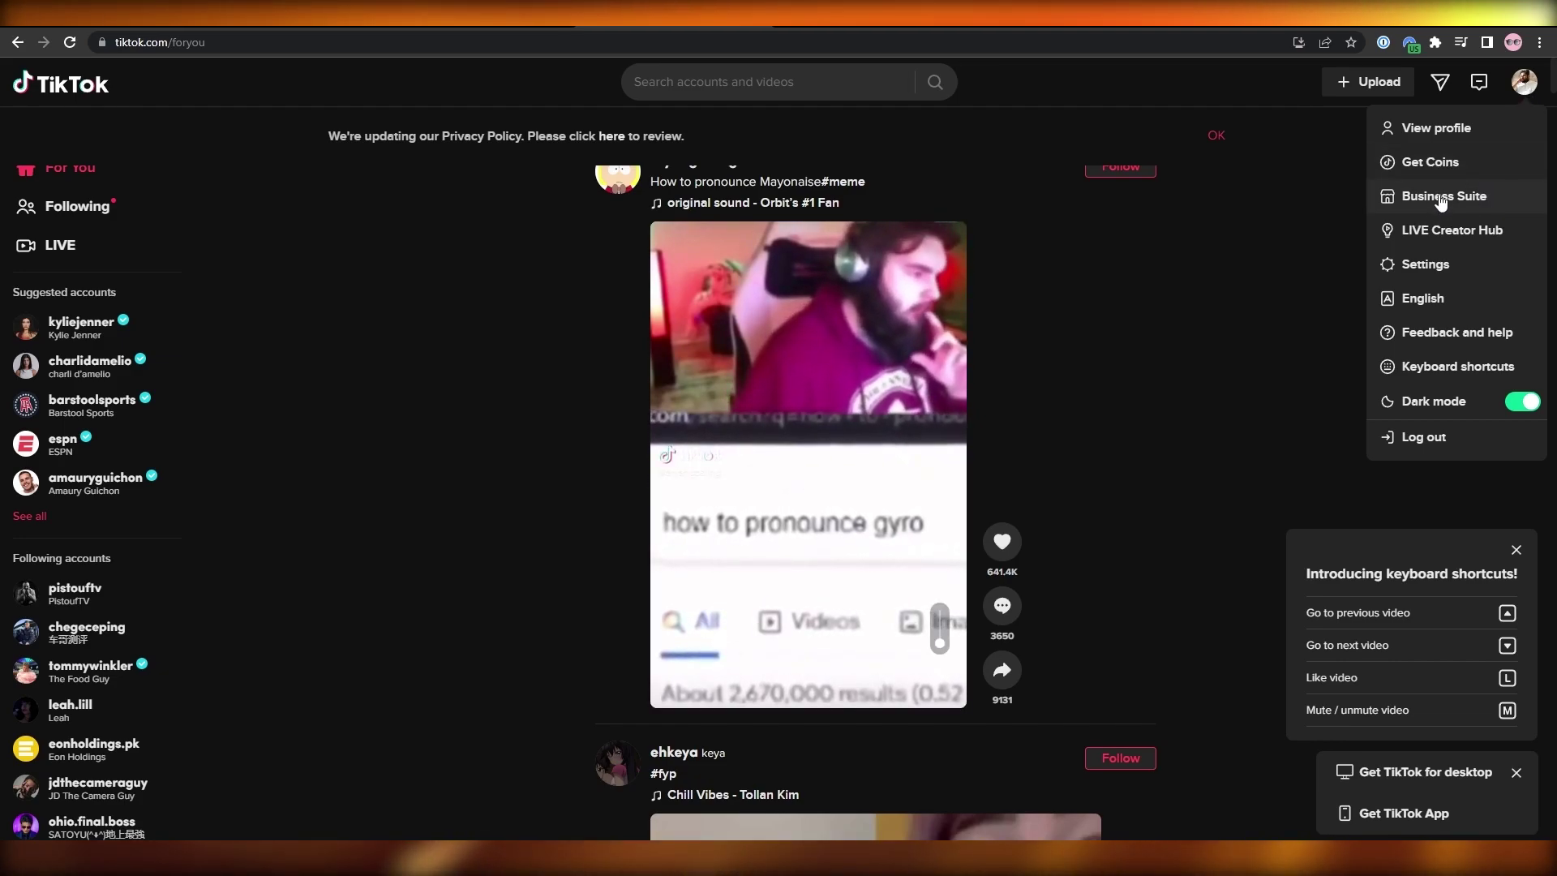
- Go into the account settings to check the Business account toggle is on
click(1429, 266)
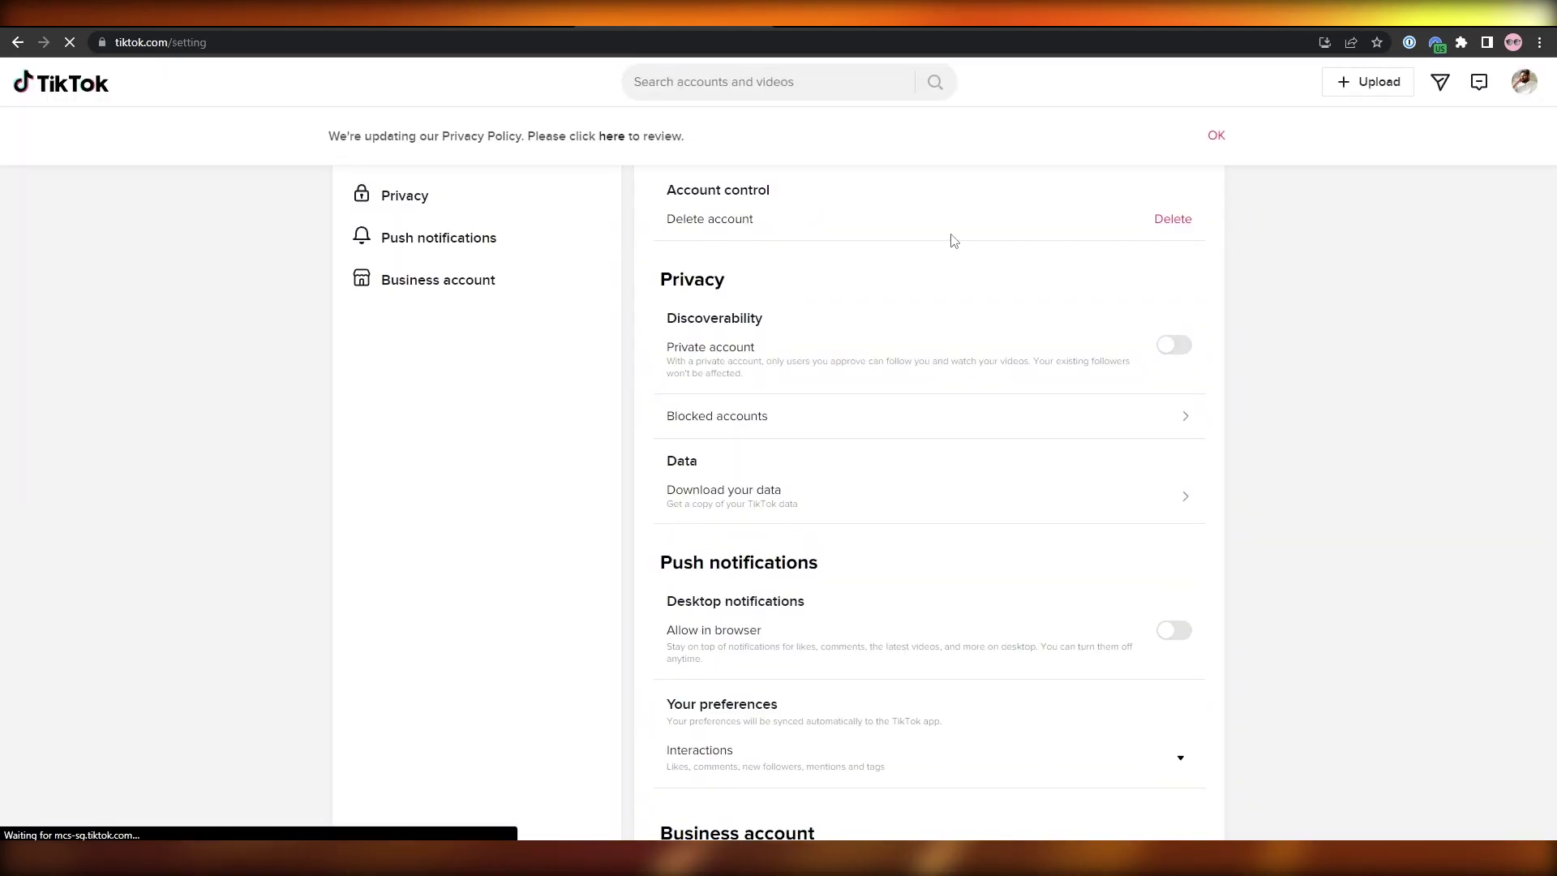
scroll(953, 240, down, 1)
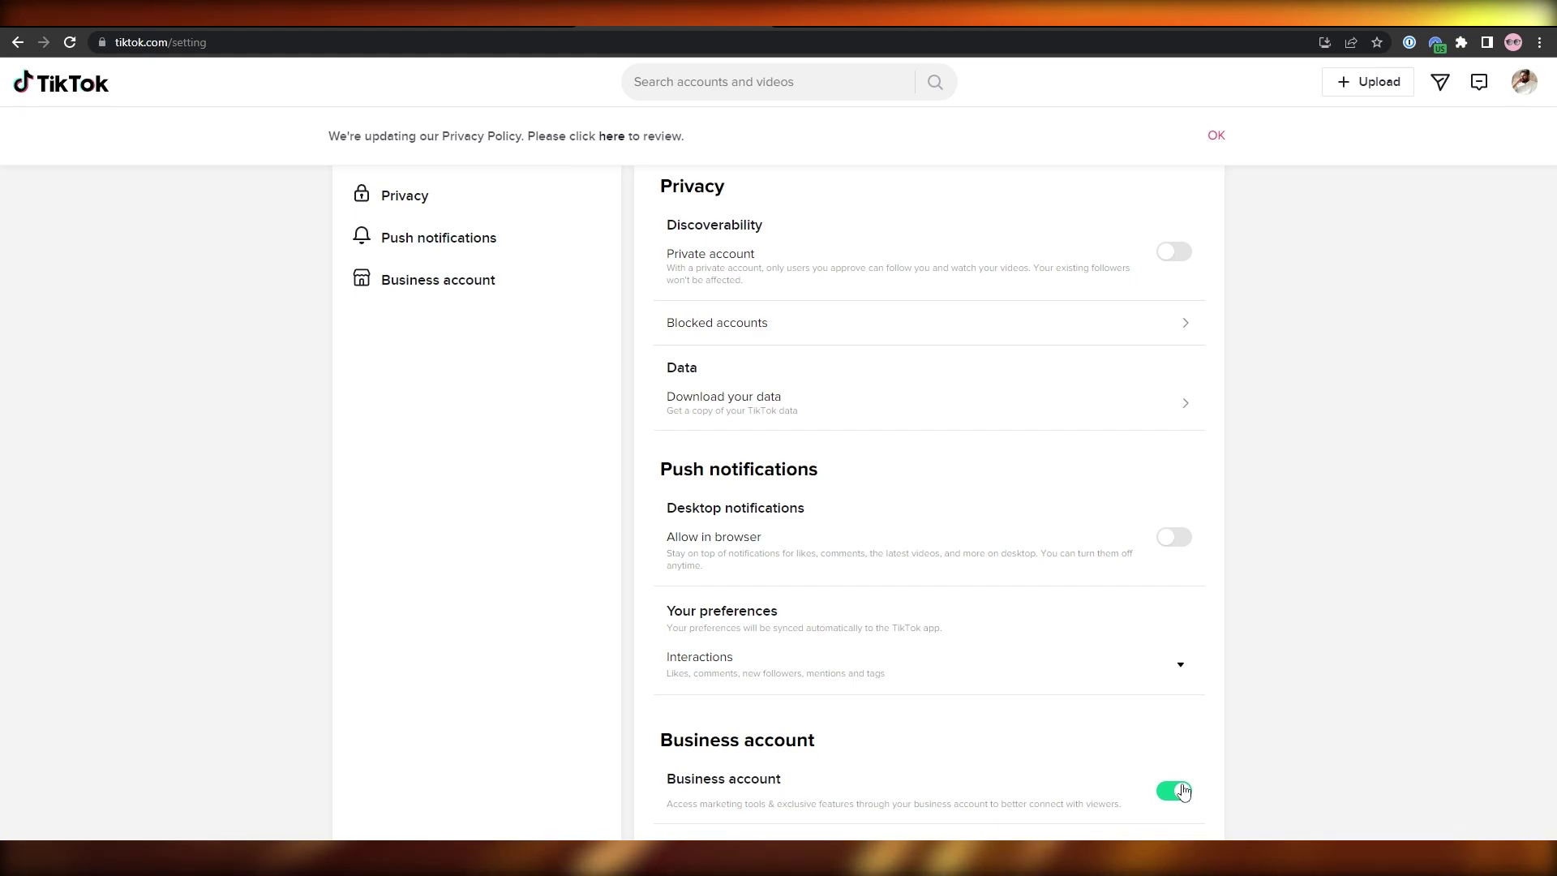
scroll(1149, 797, up, 1)
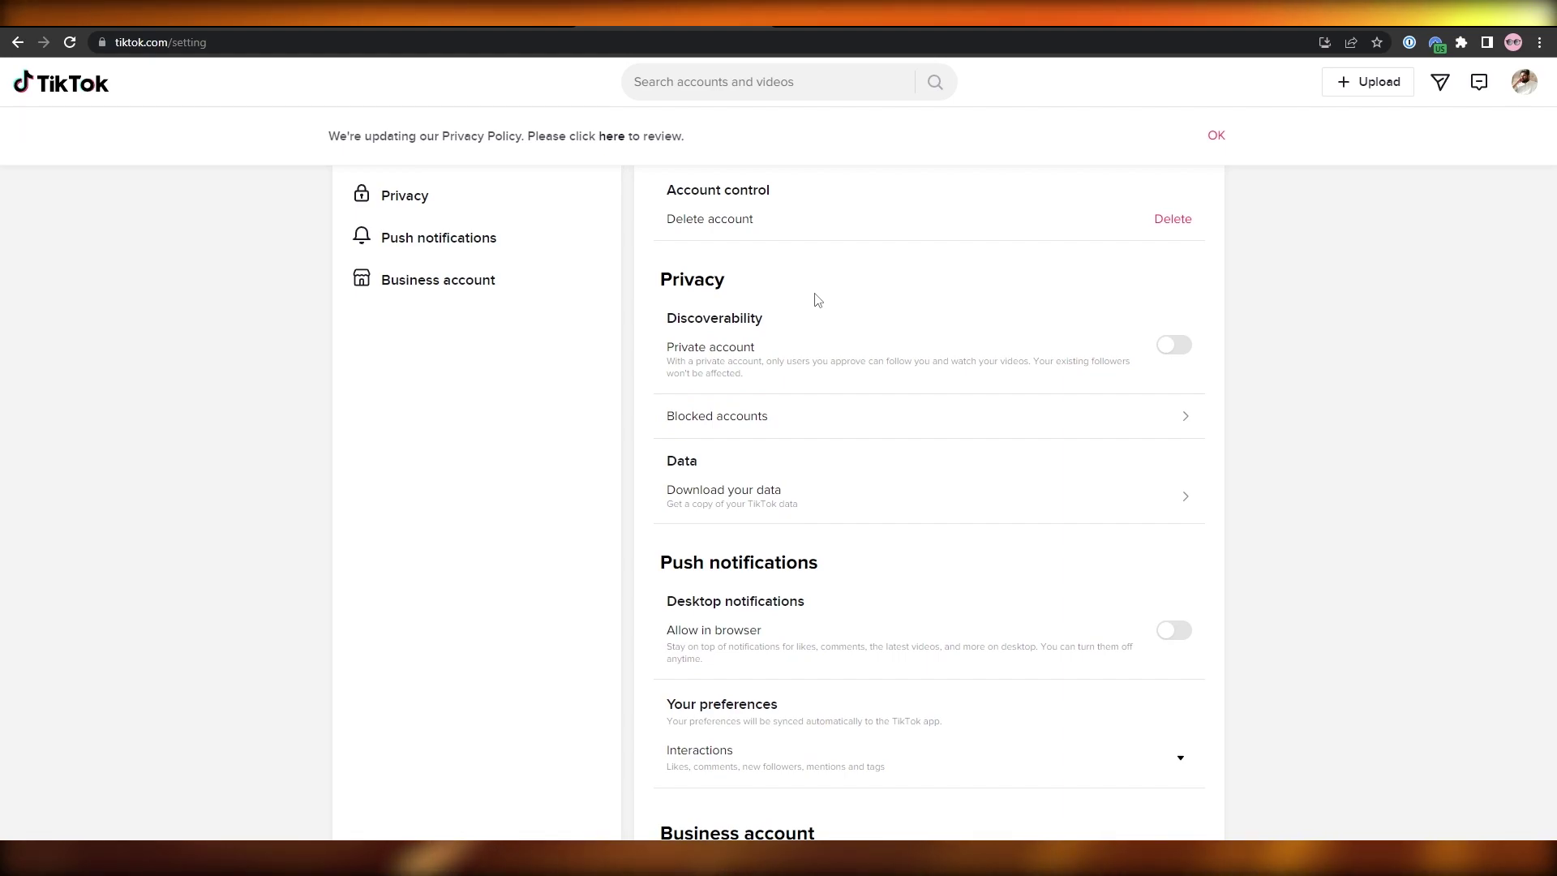
scroll(730, 766, down, 1)
scroll(957, 757, up, 1)
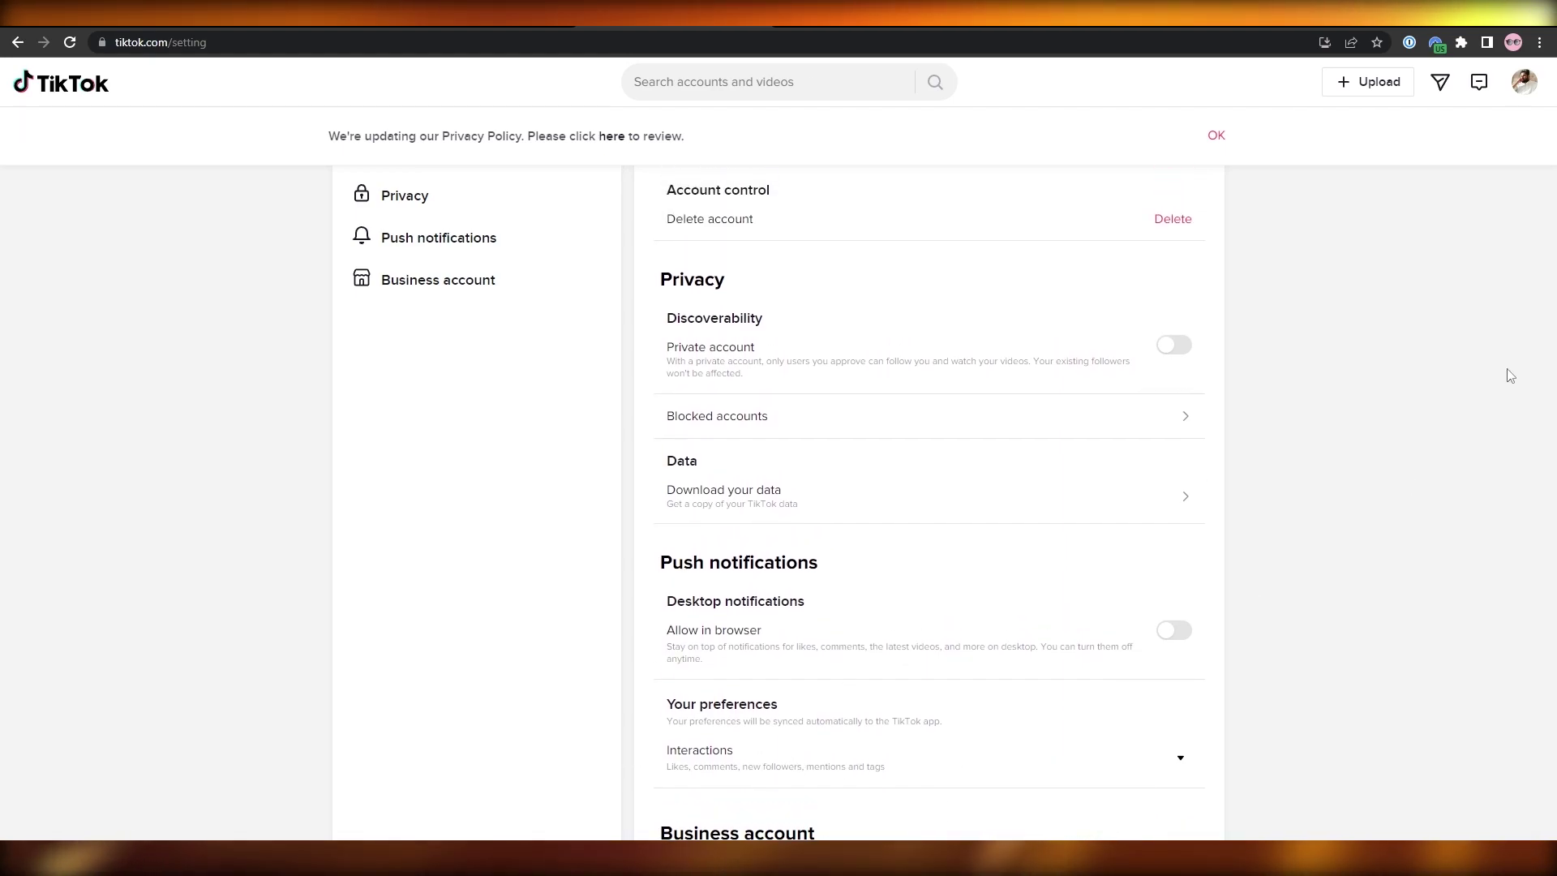
mouse_move(1524, 82)
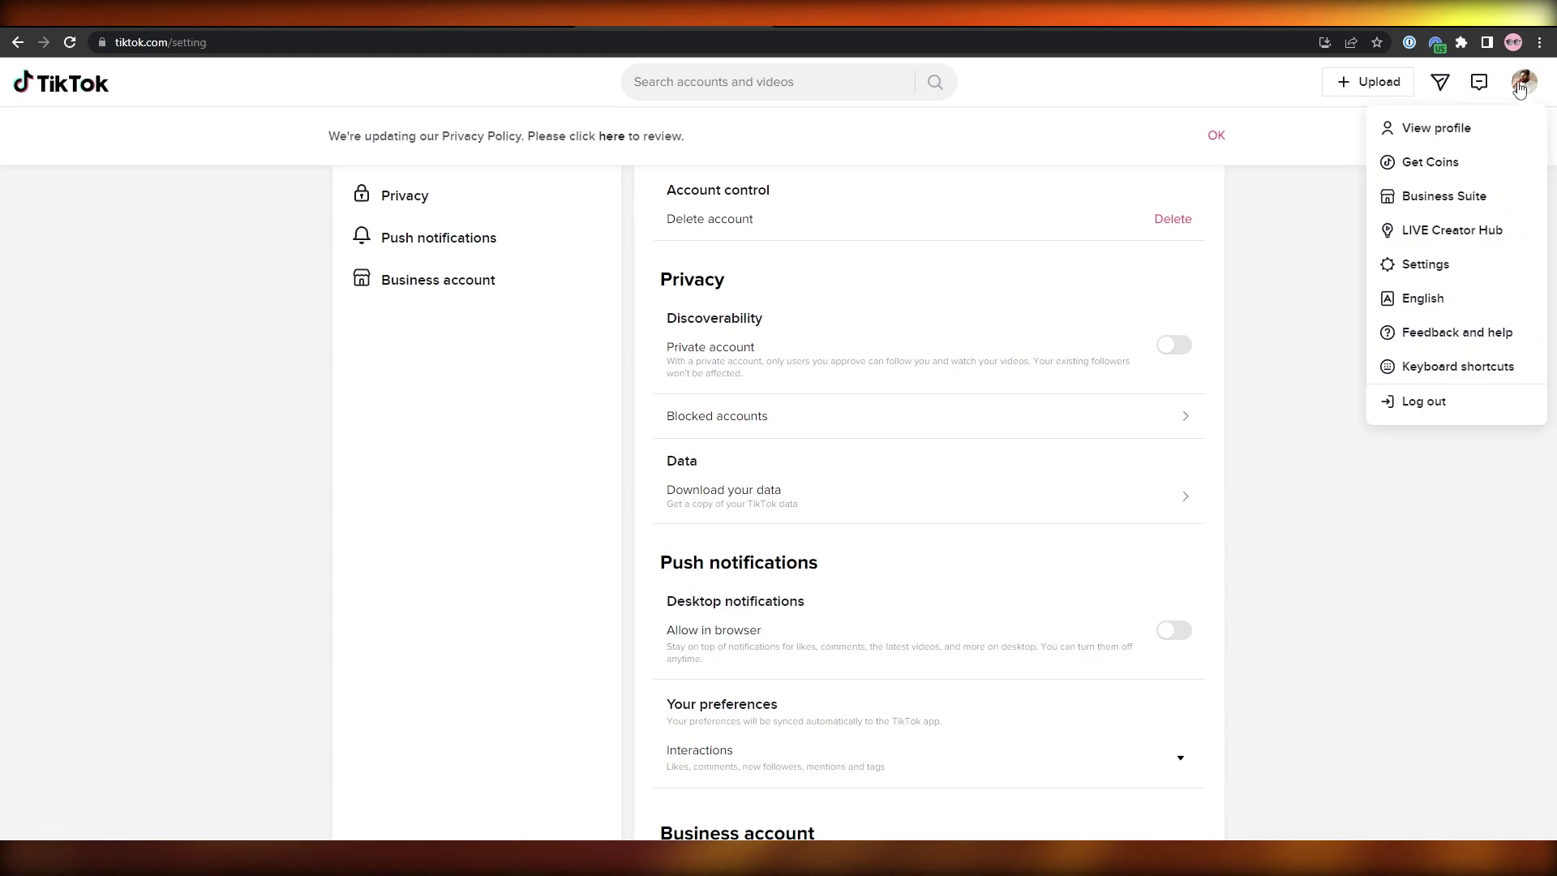
- View my profile and inspect the Bio field holding the the-esker.myshopify.com link
click(1417, 140)
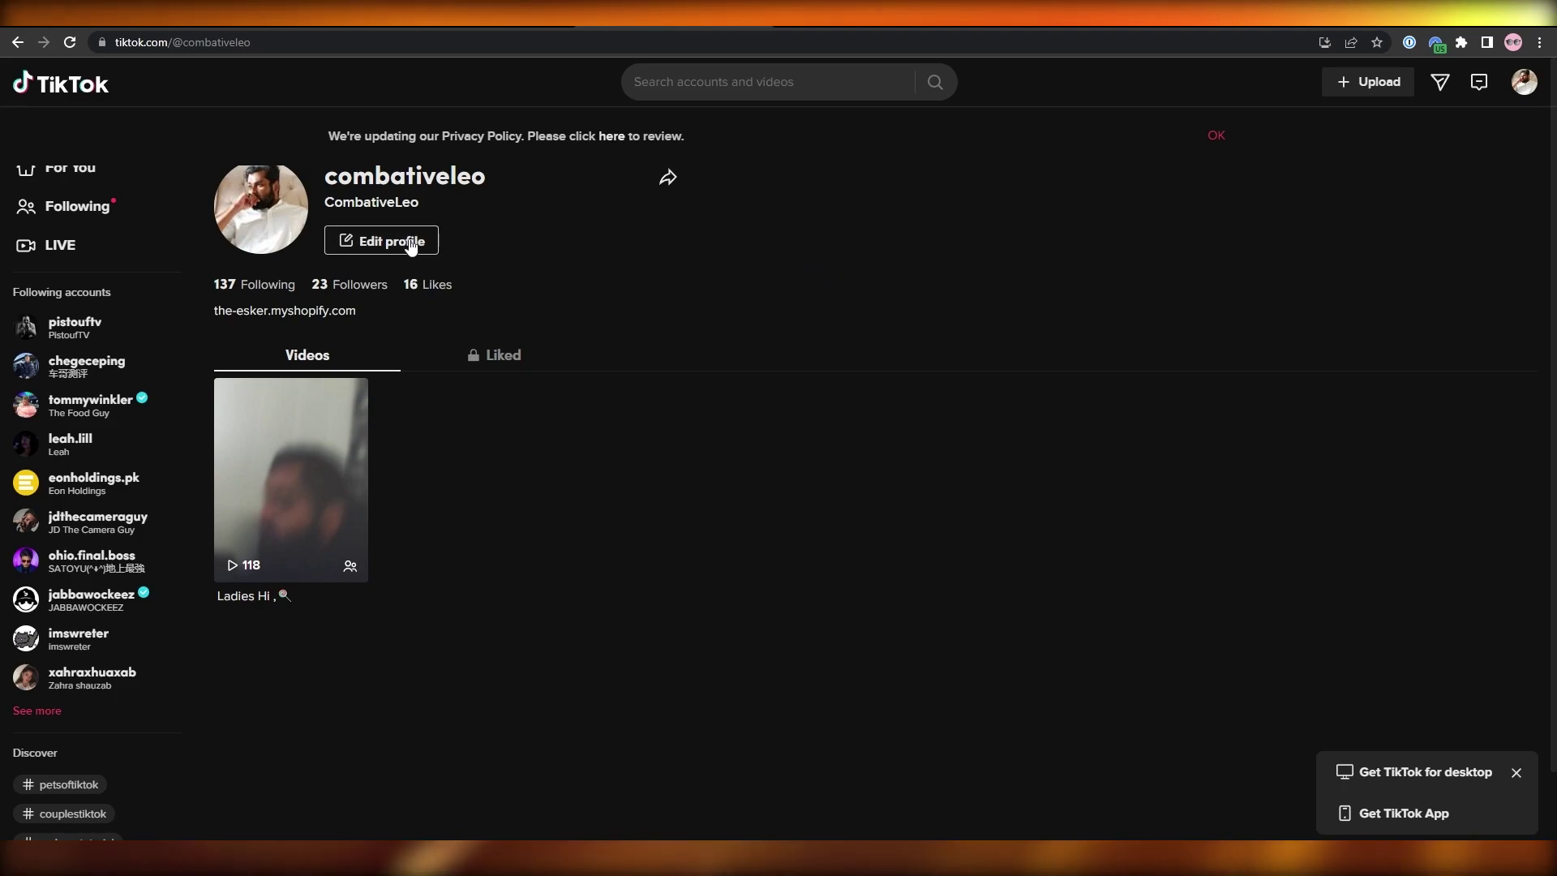
click(380, 242)
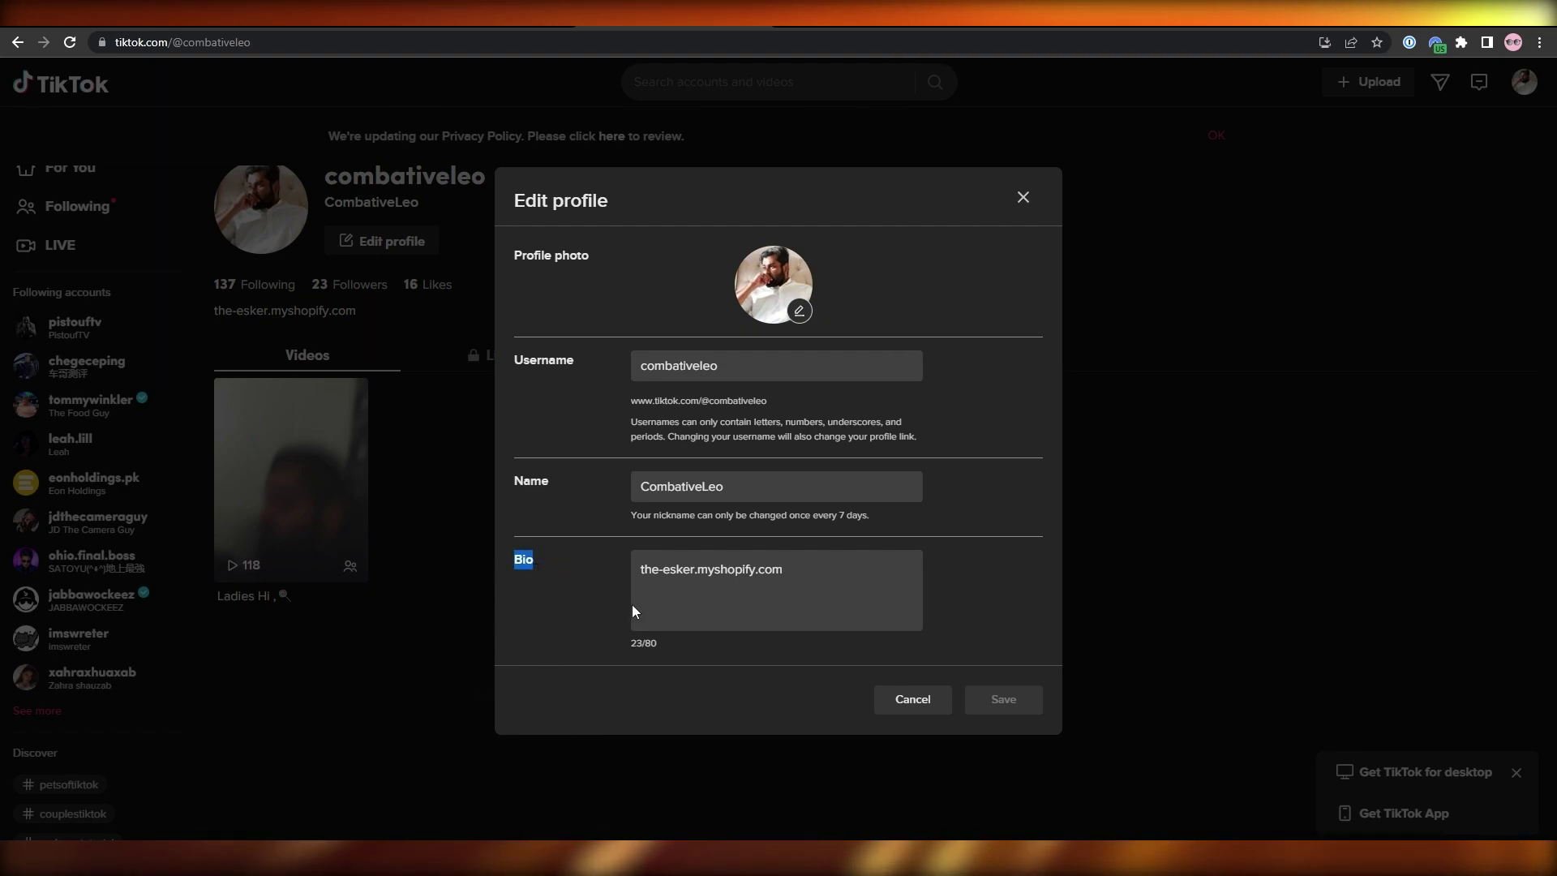
click(552, 595)
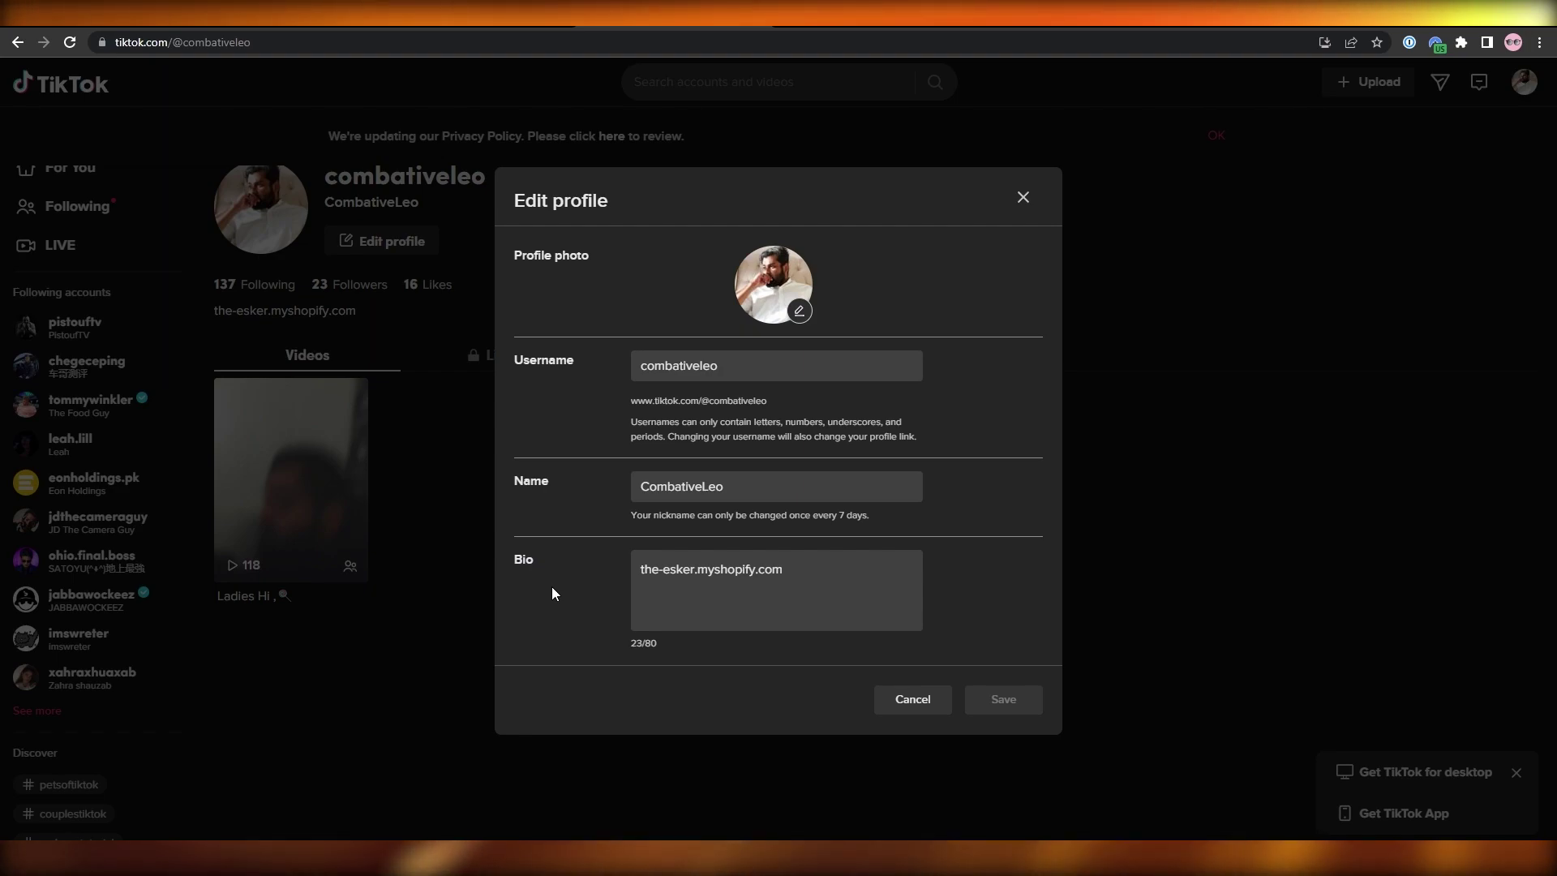
click(857, 573)
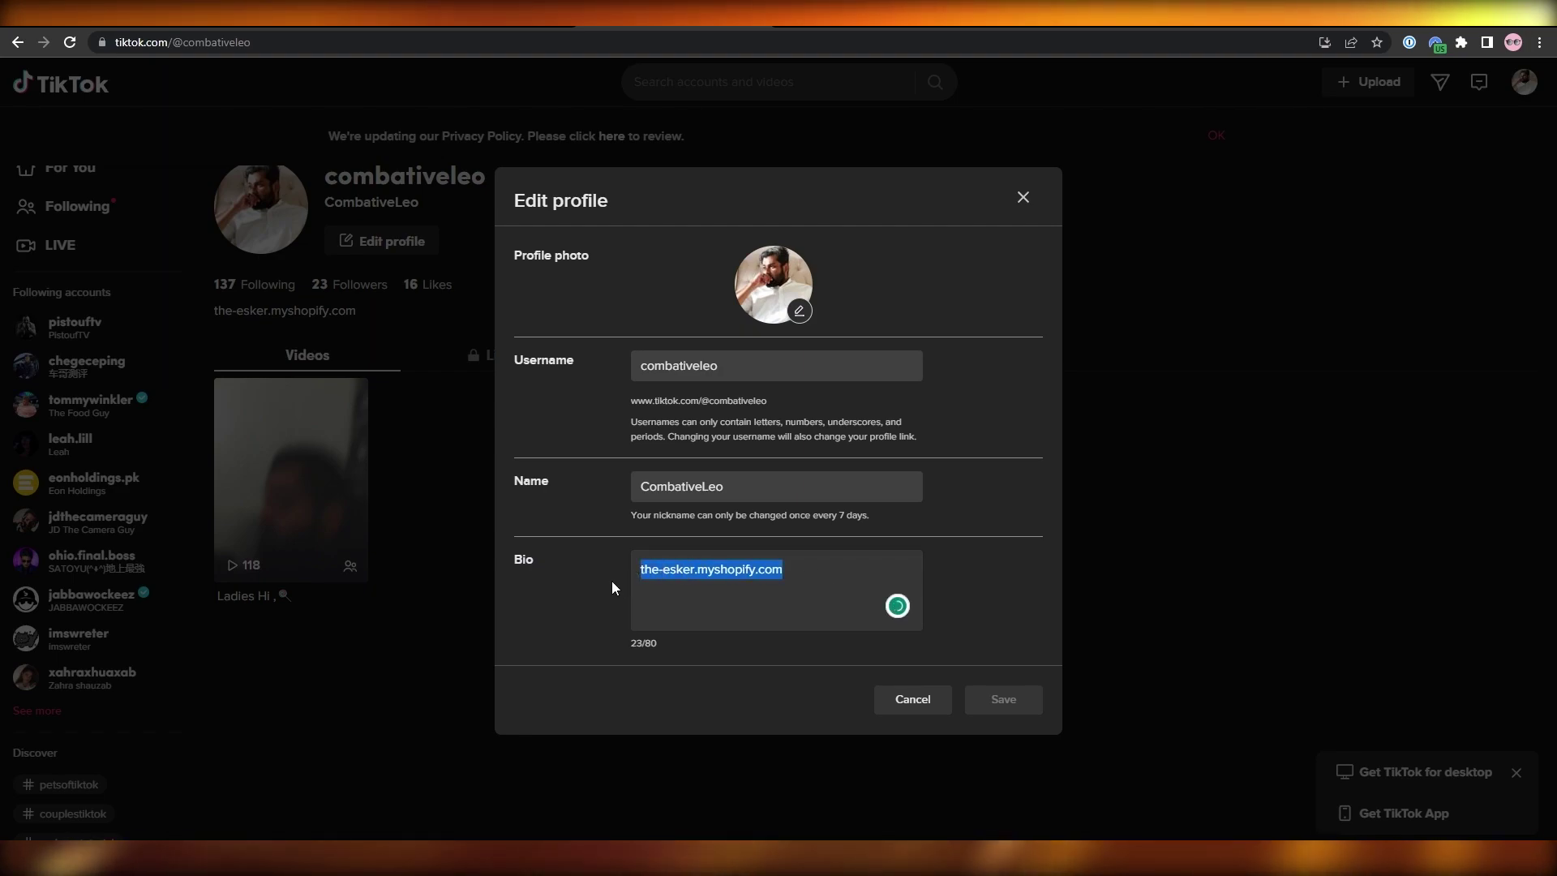
click(568, 596)
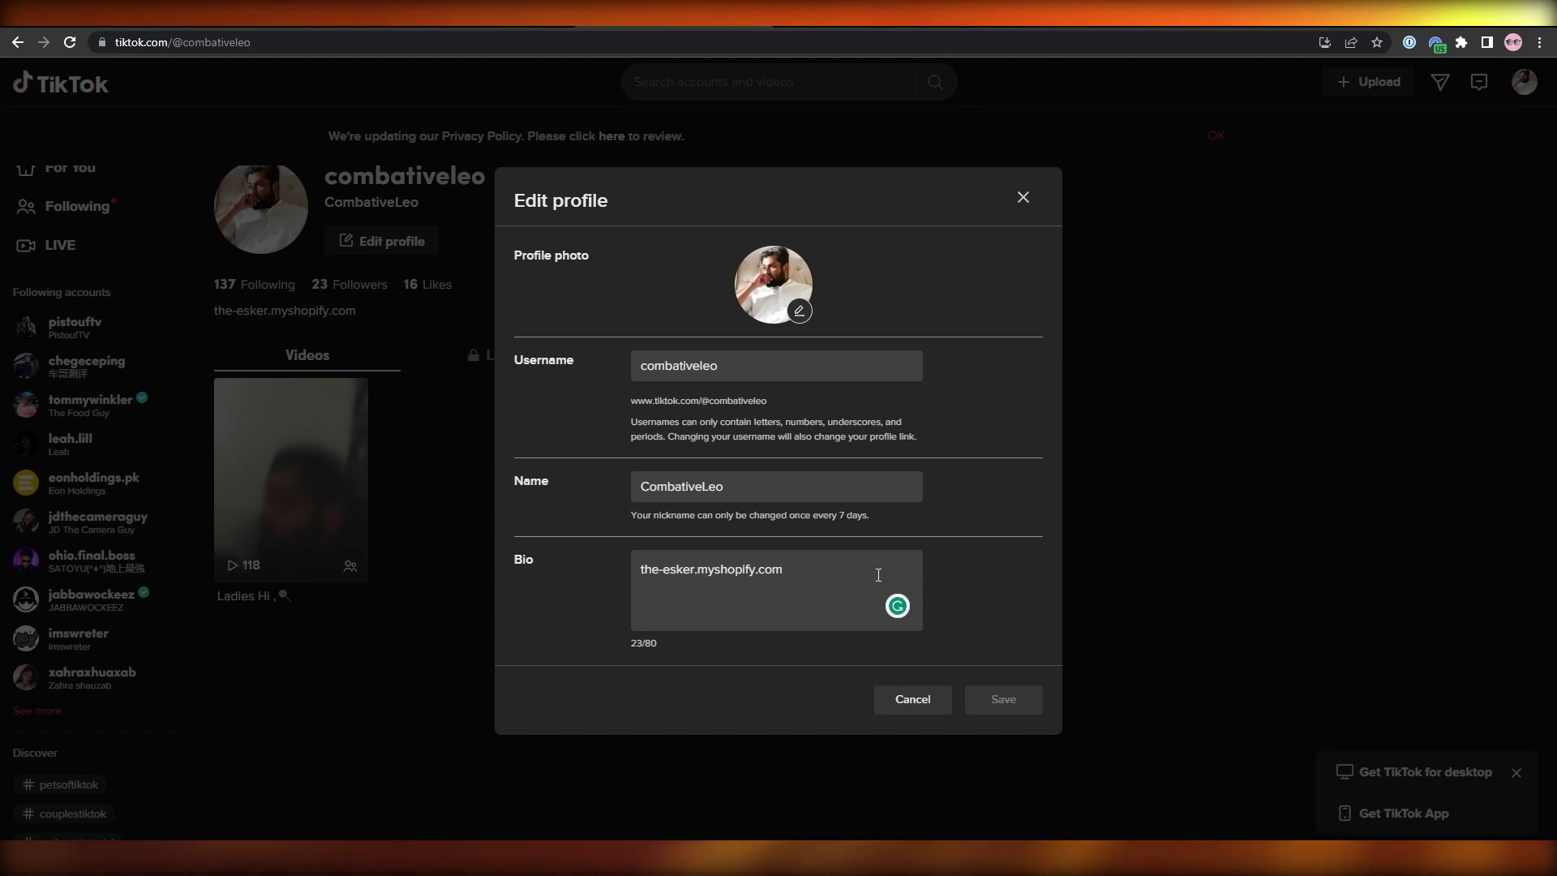
- Leave the profile form unsaved and select the store domain in the bio link
click(911, 703)
double_click(299, 311)
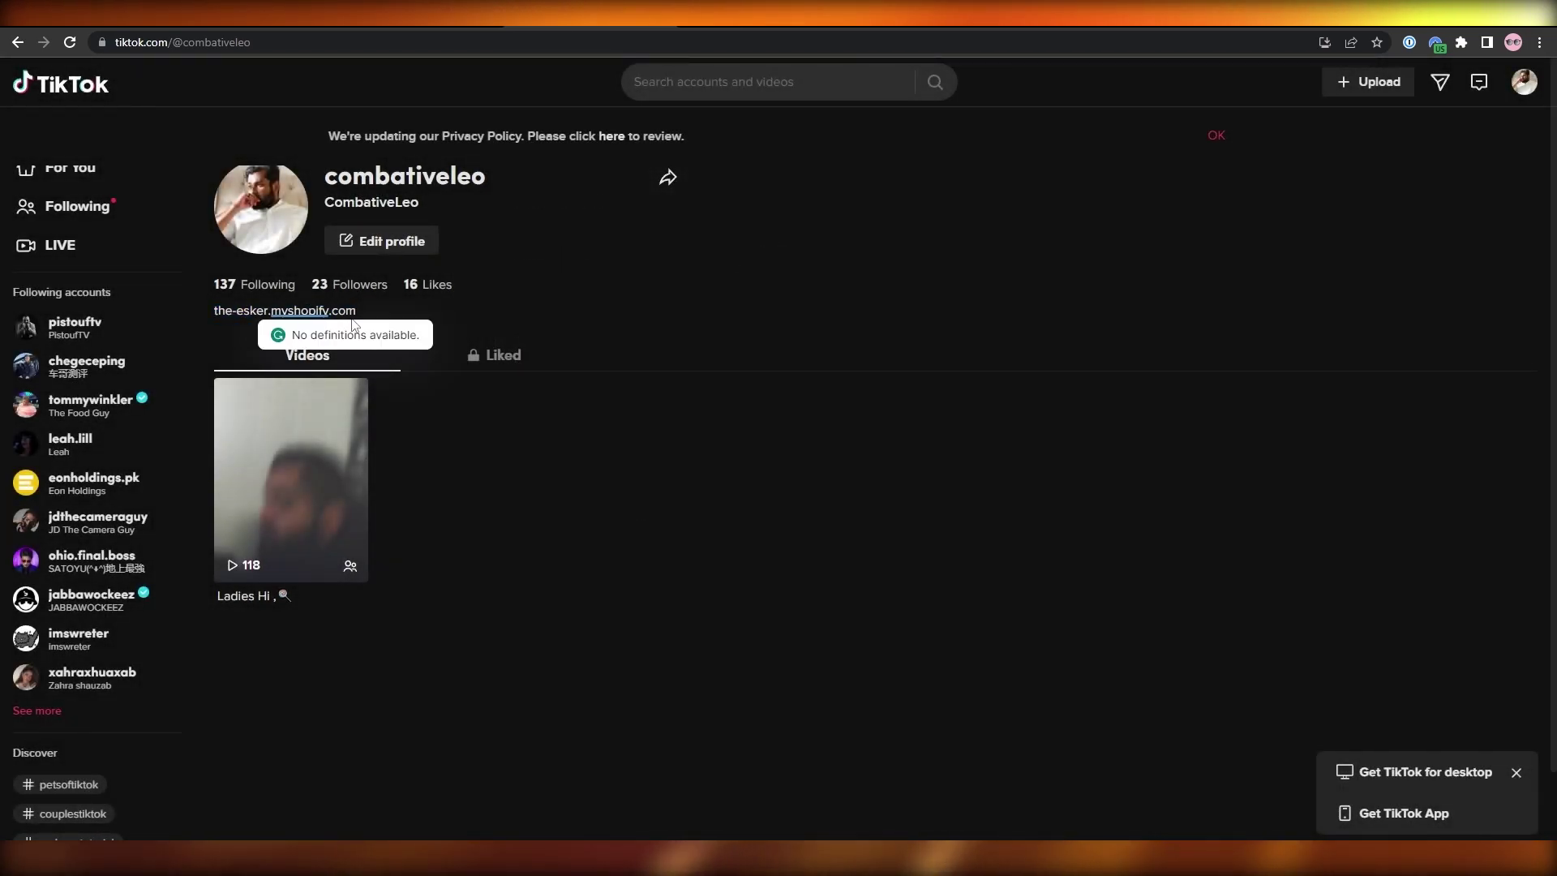
- Load the-esker.myshopify.com in a new tab to show The Esker storefront
key(ctrl+t)
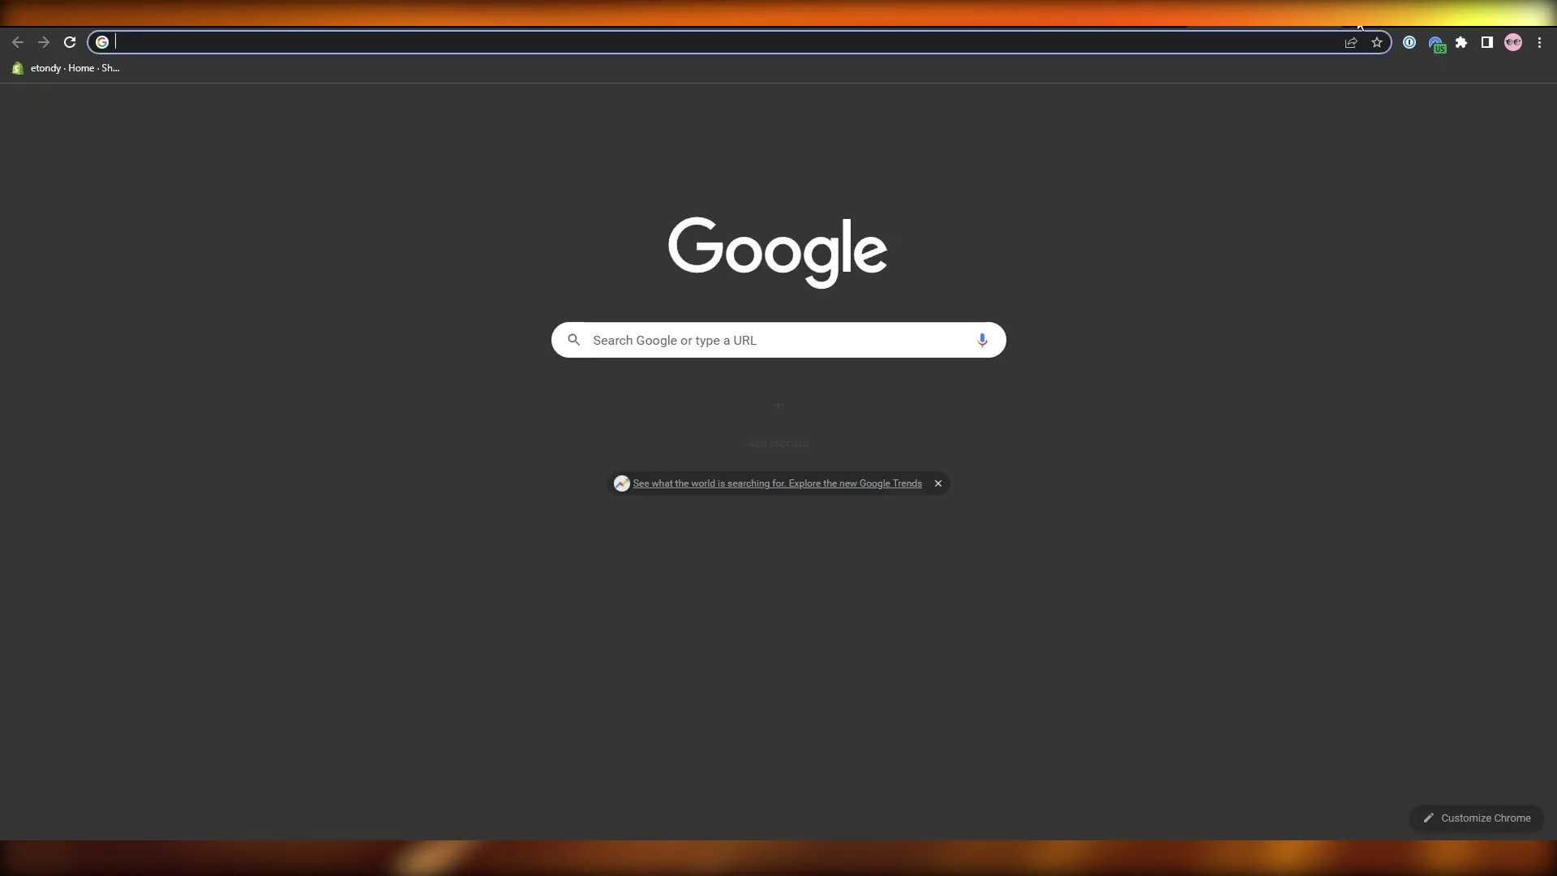
text(the-esker.myshopify.com)
key(Return)
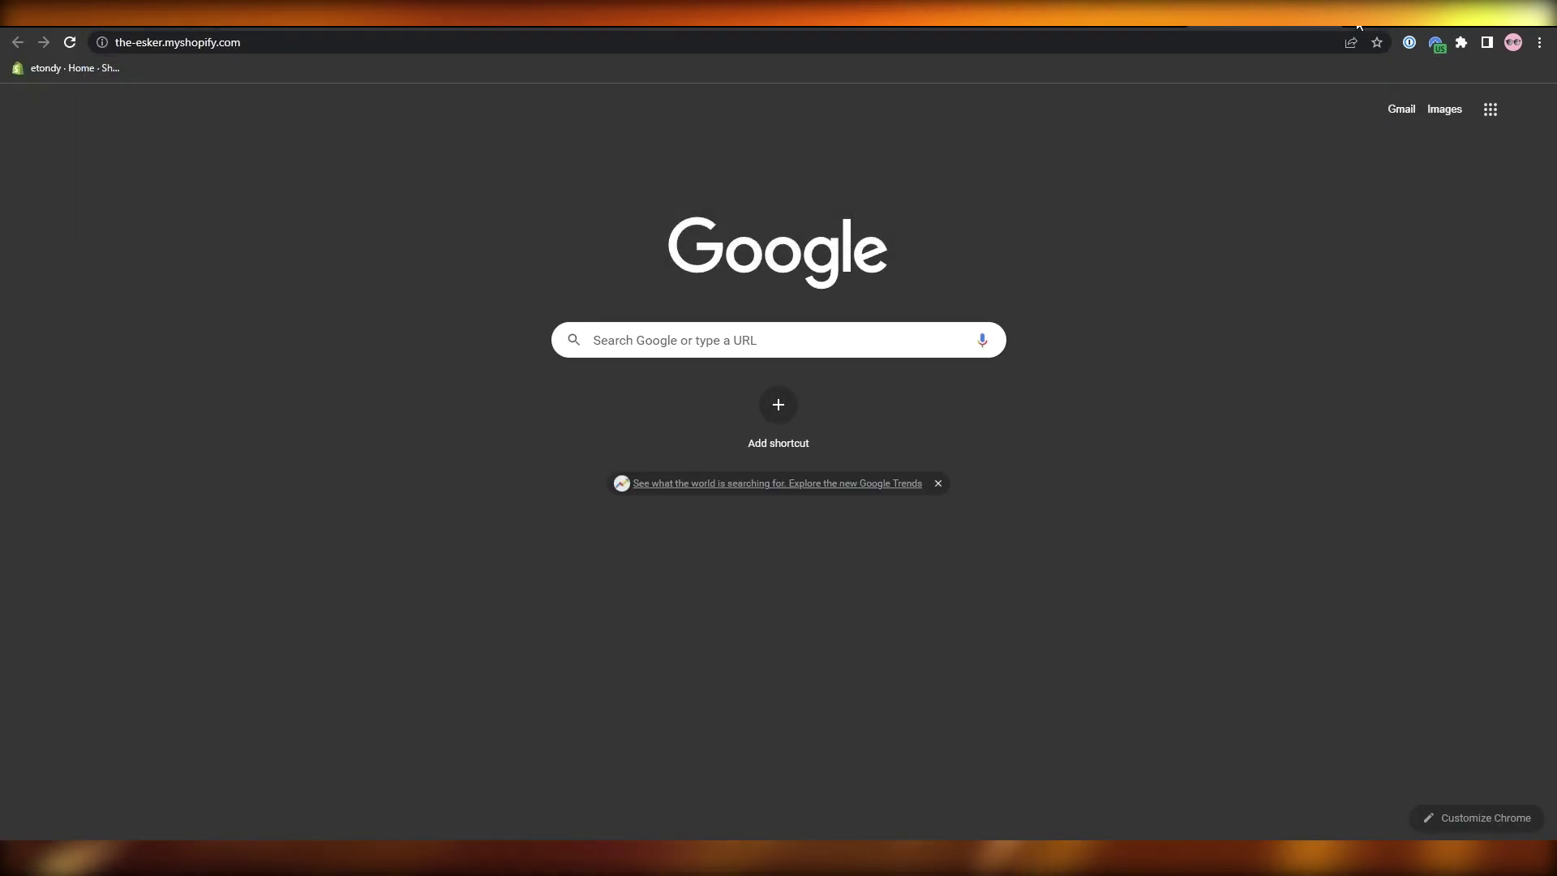
scroll(447, 336, down, 1)
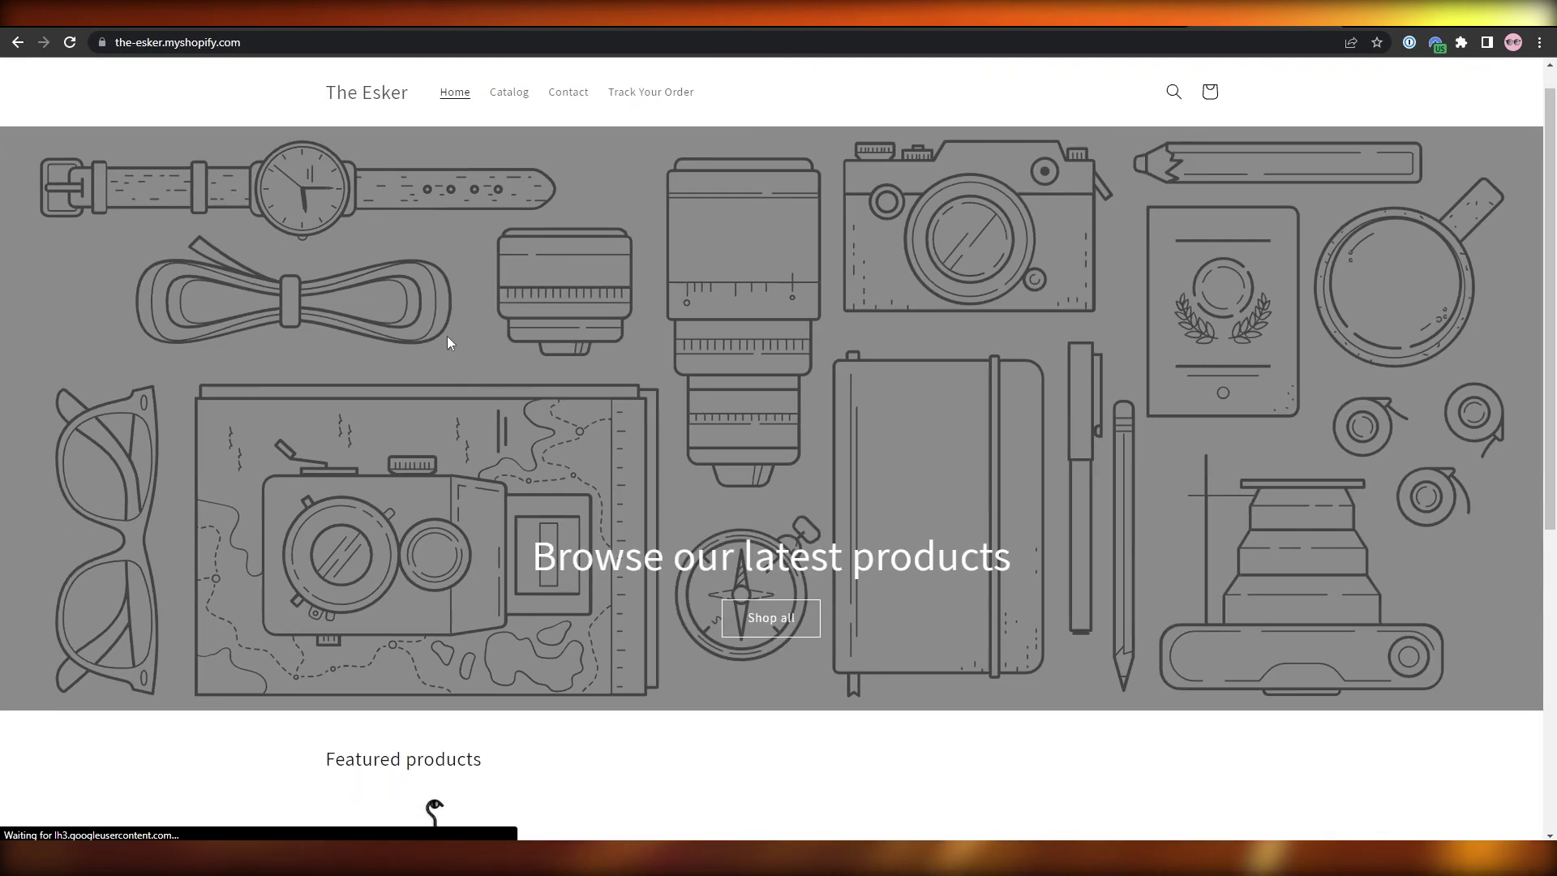
scroll(447, 337, down, 4)
scroll(448, 344, down, 1)
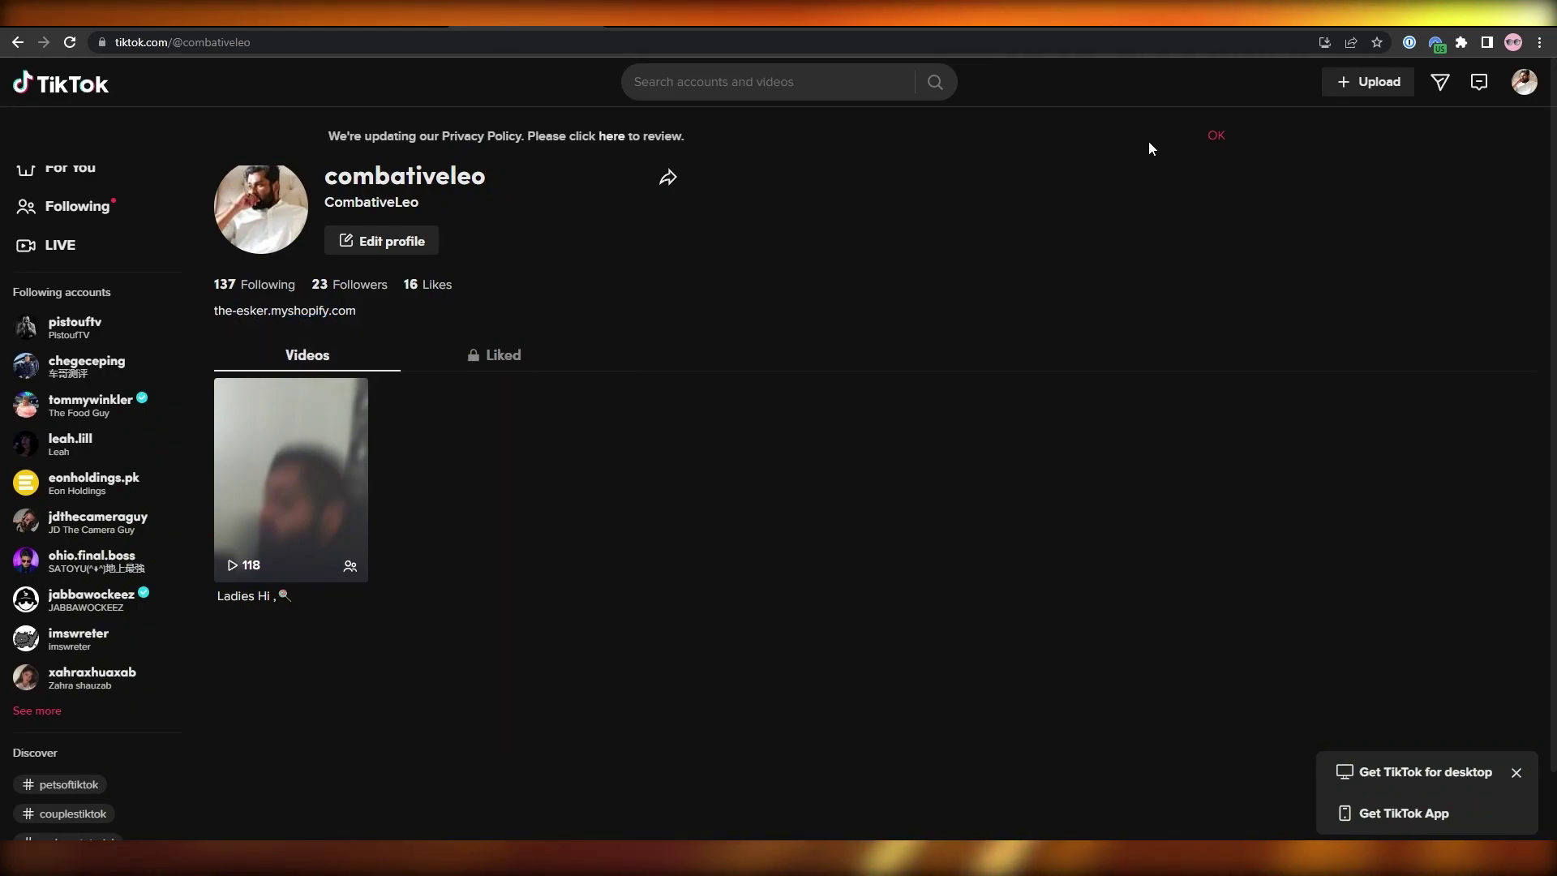
- Accept the privacy notice, highlight the store link in the Bio field, and cancel without saving
click(1214, 141)
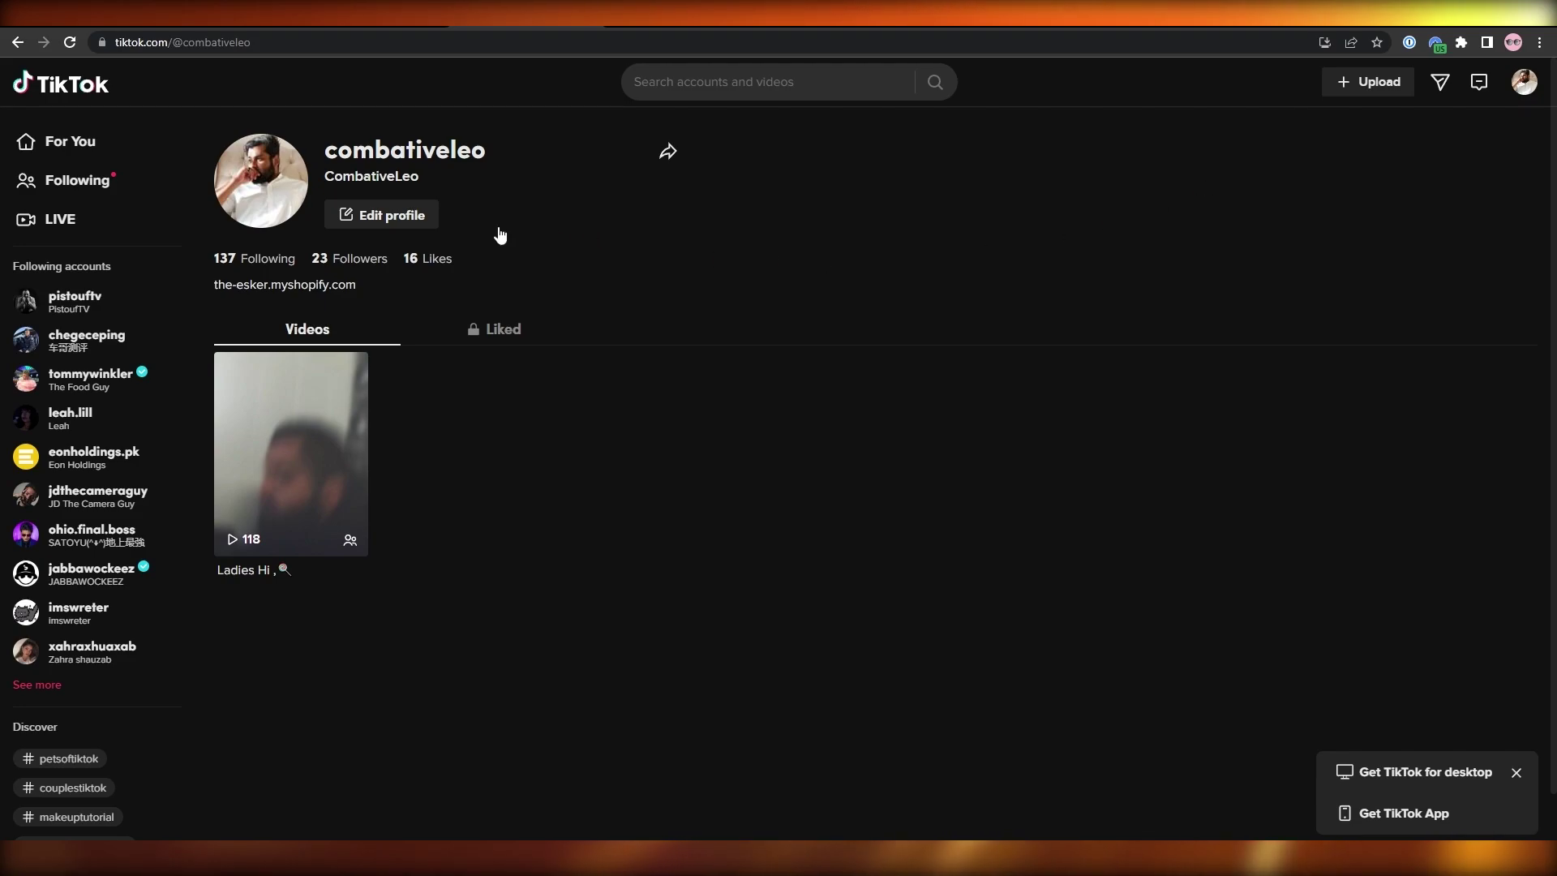
click(416, 215)
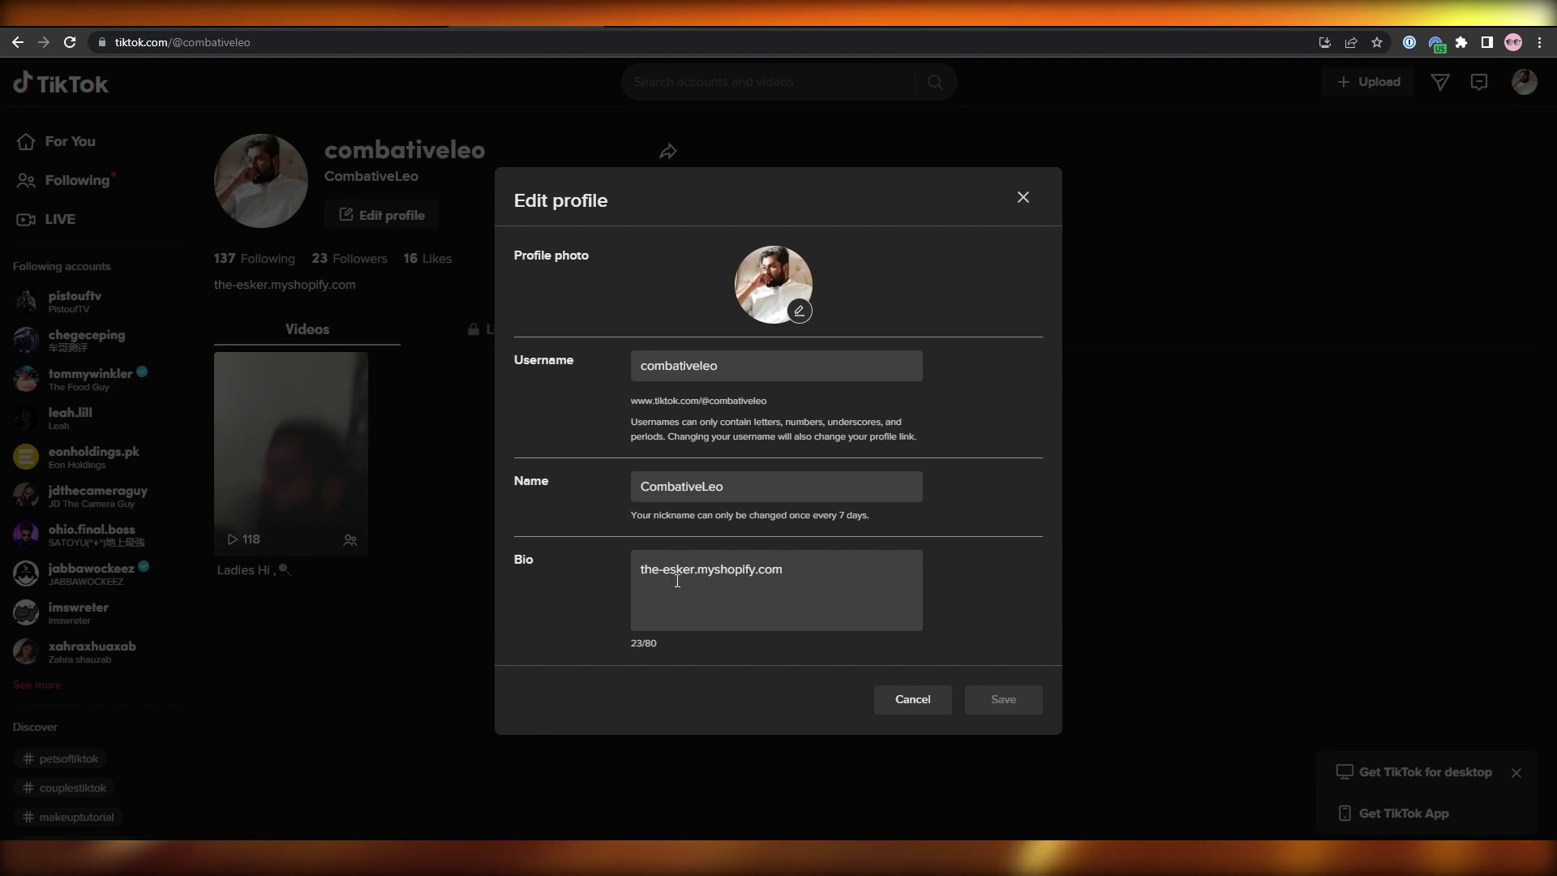
drag(676, 571, 834, 587)
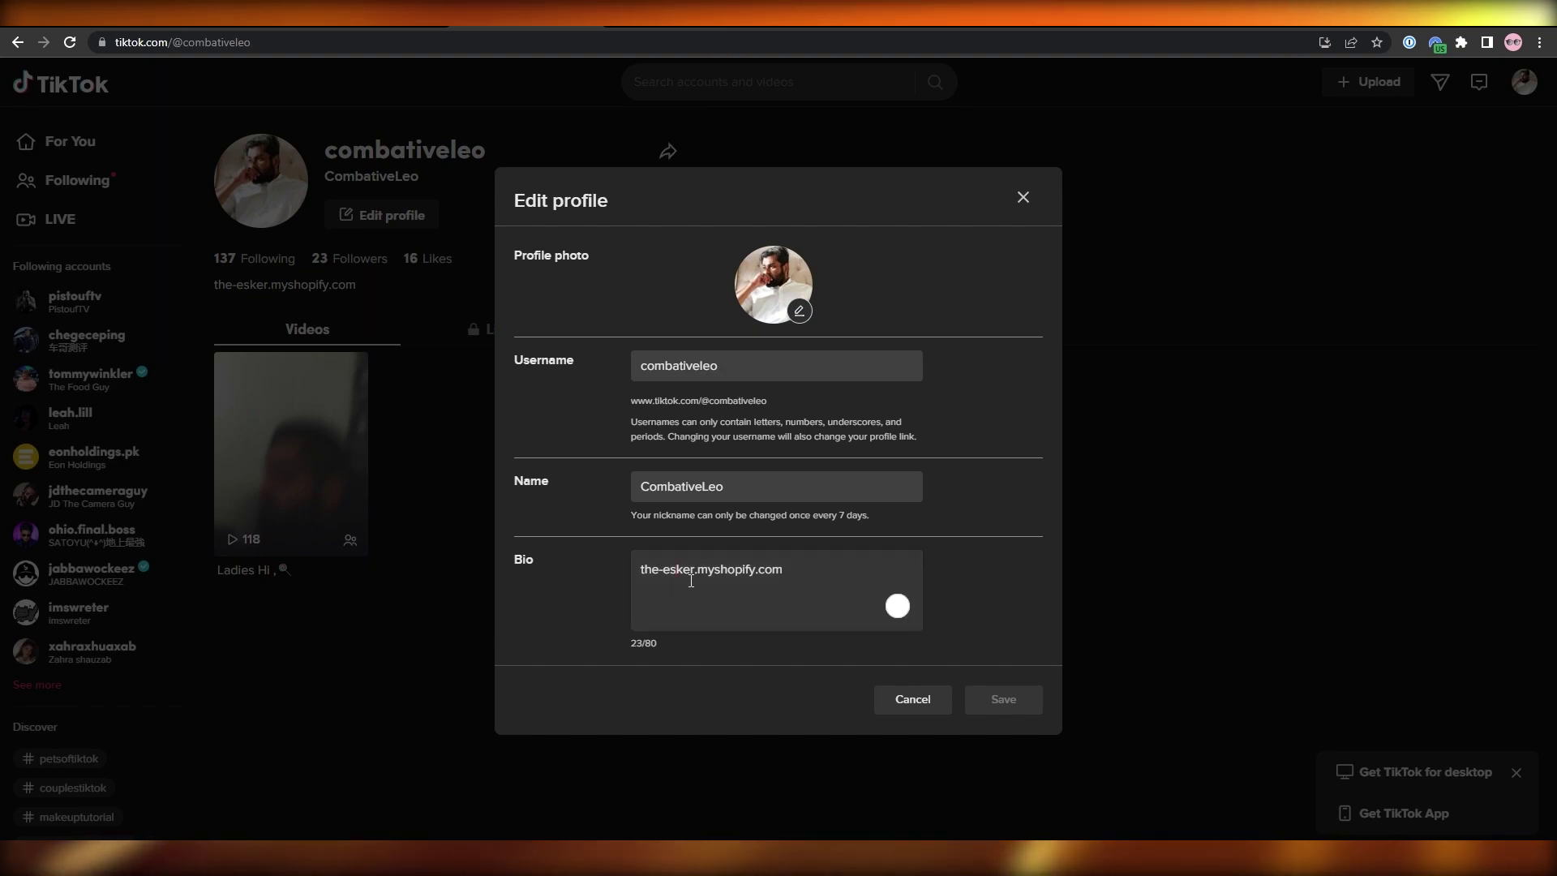
click(915, 702)
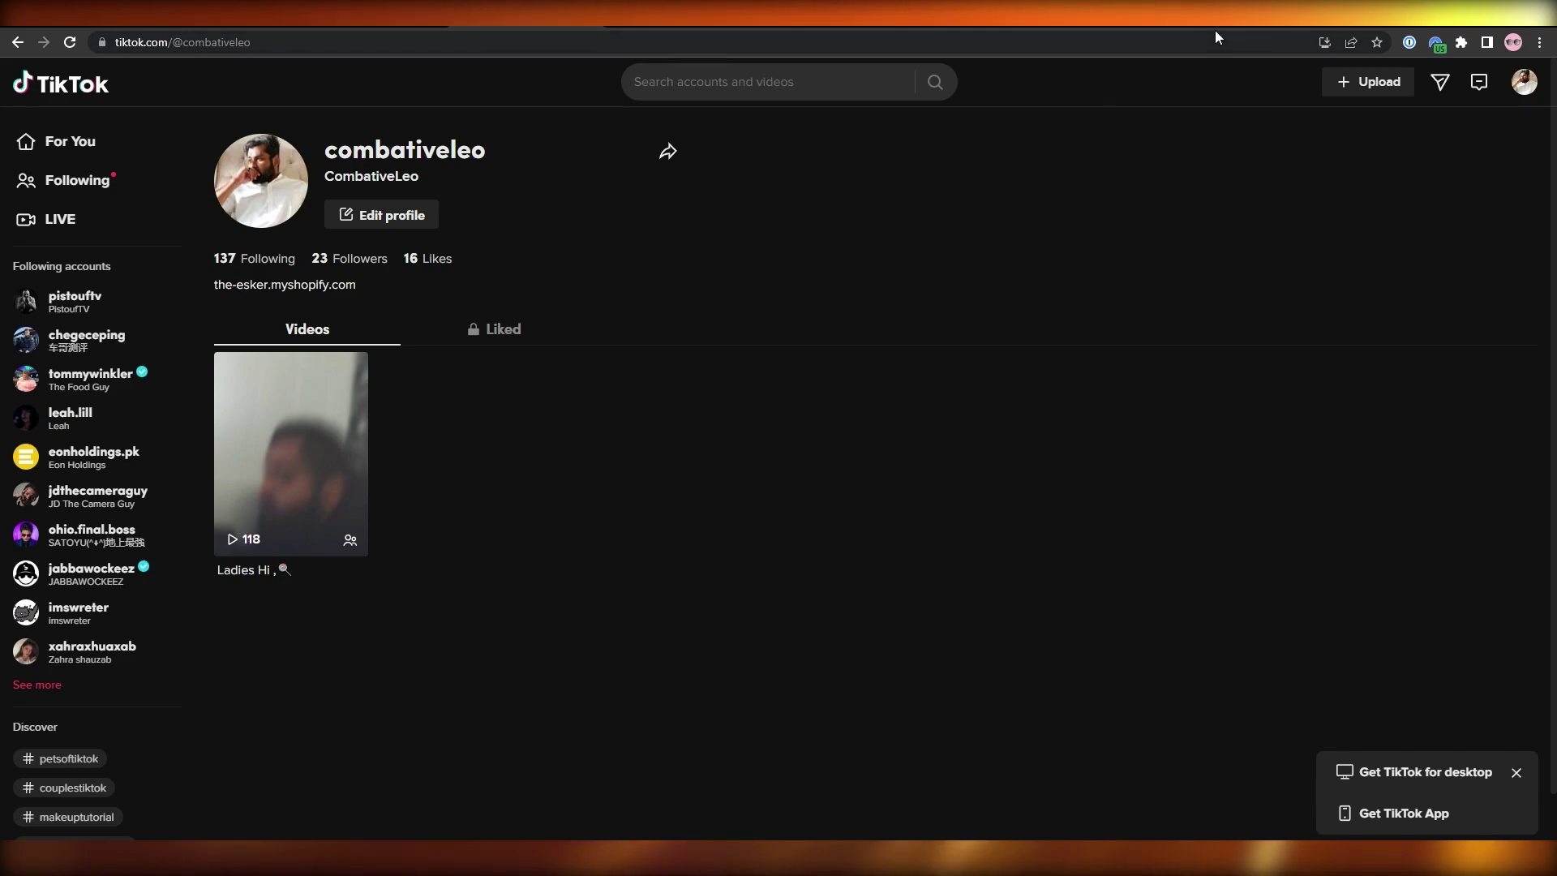
- Open linktr.ee in a new tab as a link-in-bio alternative
key(ctrl+t)
text(lin)
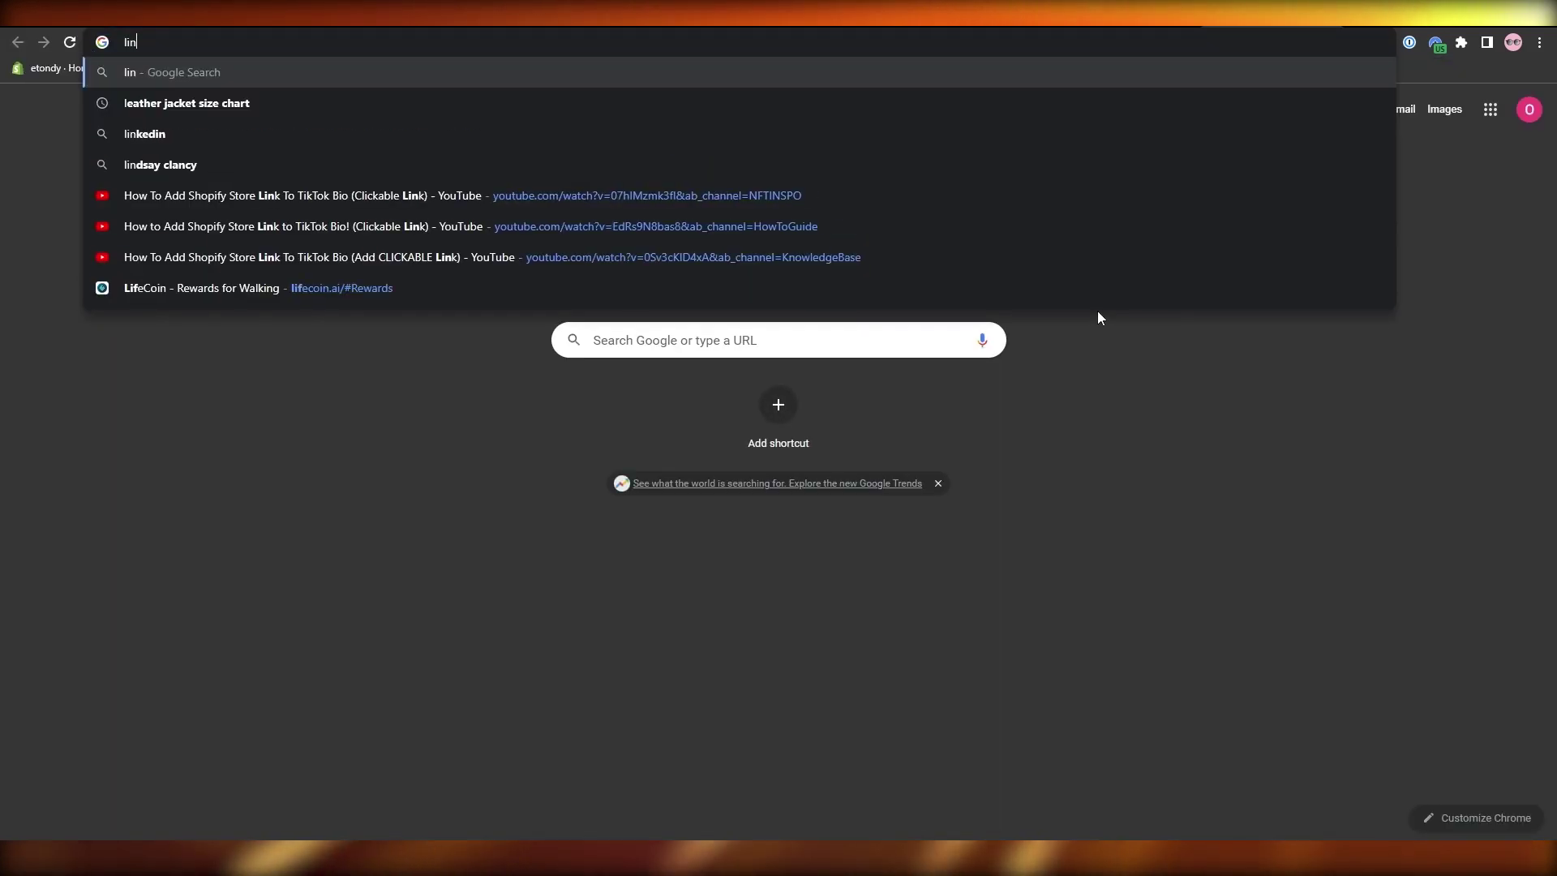
text(k+tree)
key(Return)
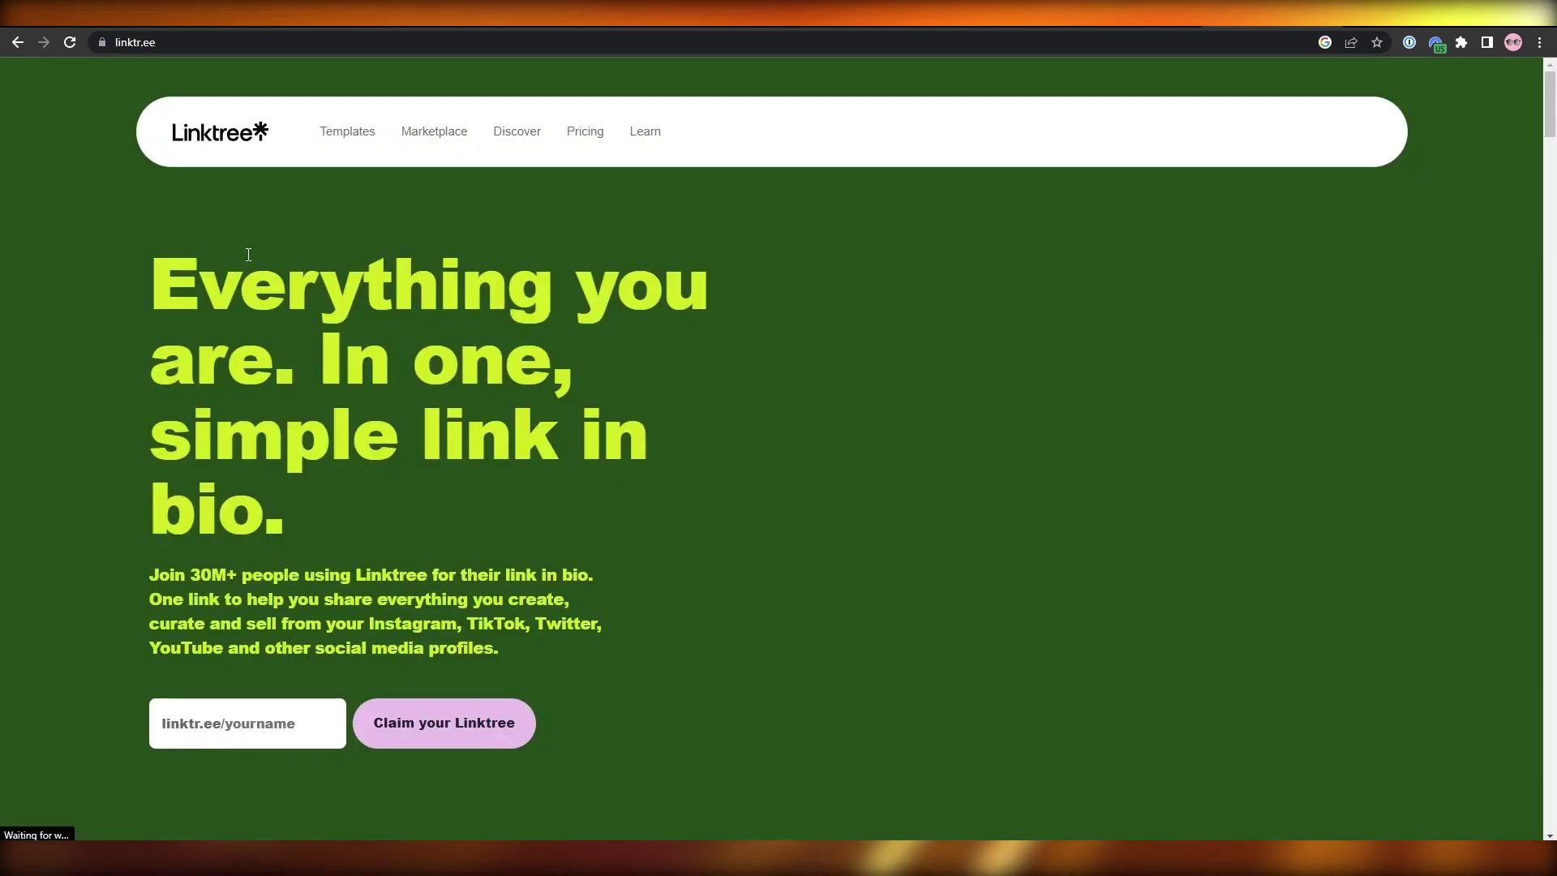
scroll(193, 305, down, 2)
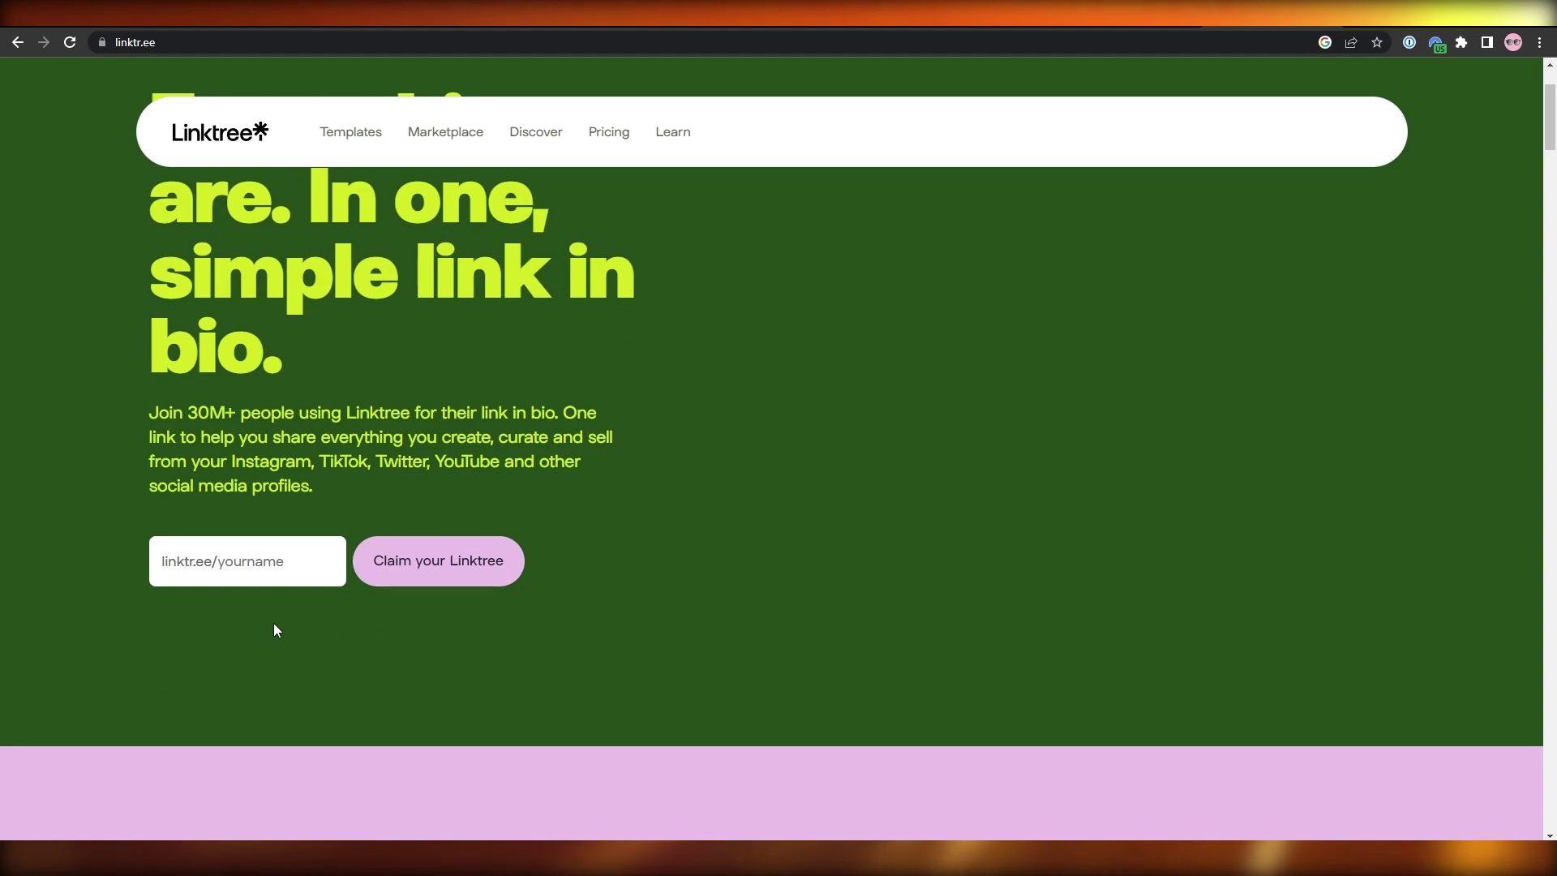
scroll(275, 642, down, 4)
scroll(274, 651, down, 4)
scroll(275, 653, down, 6)
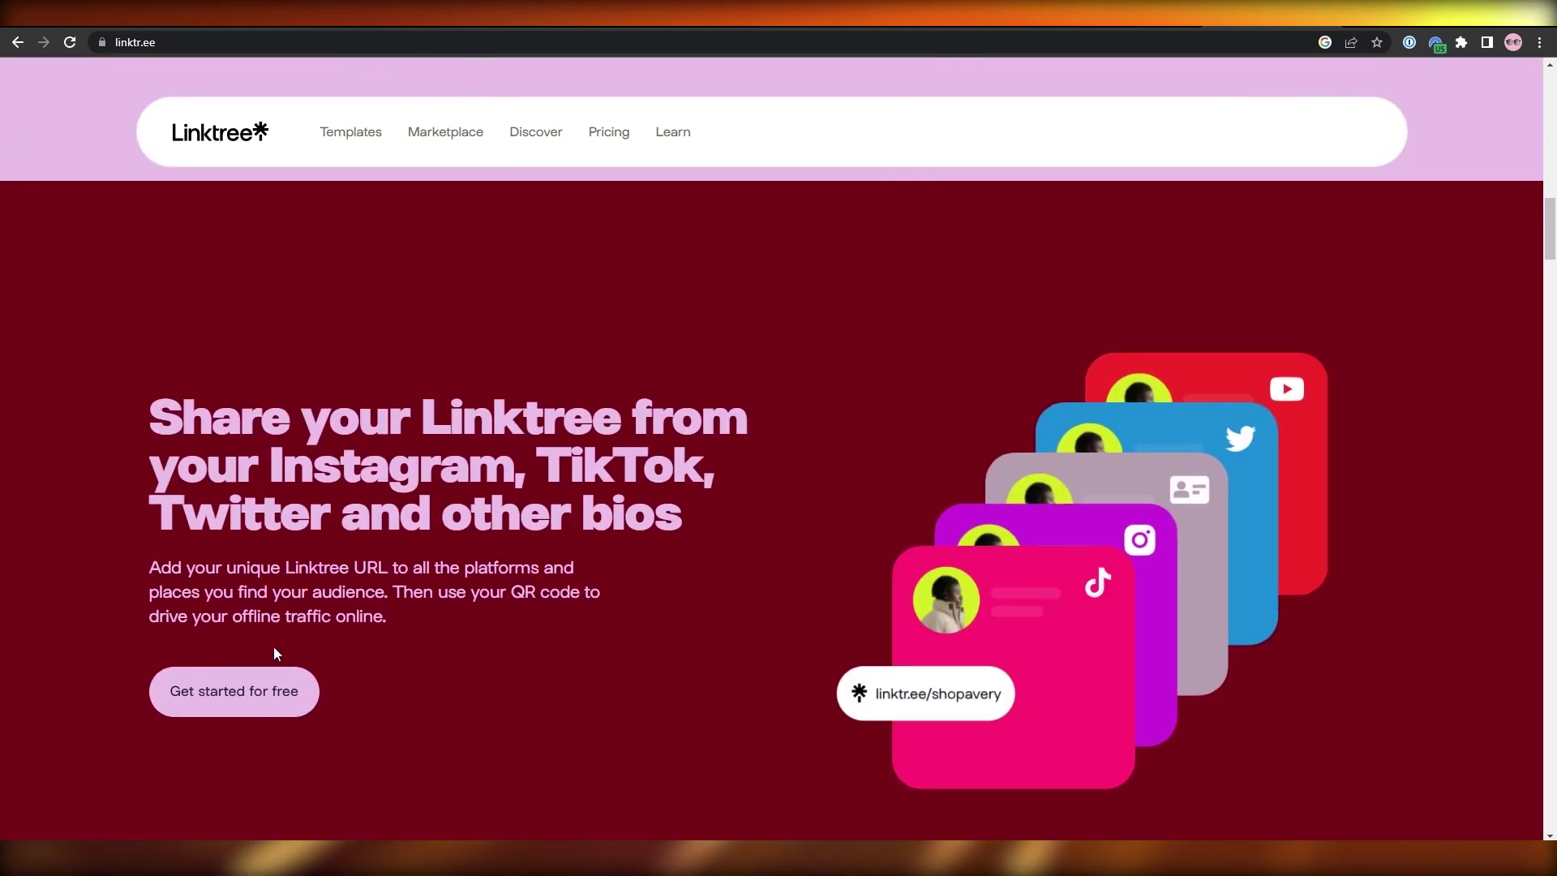
scroll(272, 655, up, 2)
scroll(272, 655, up, 1)
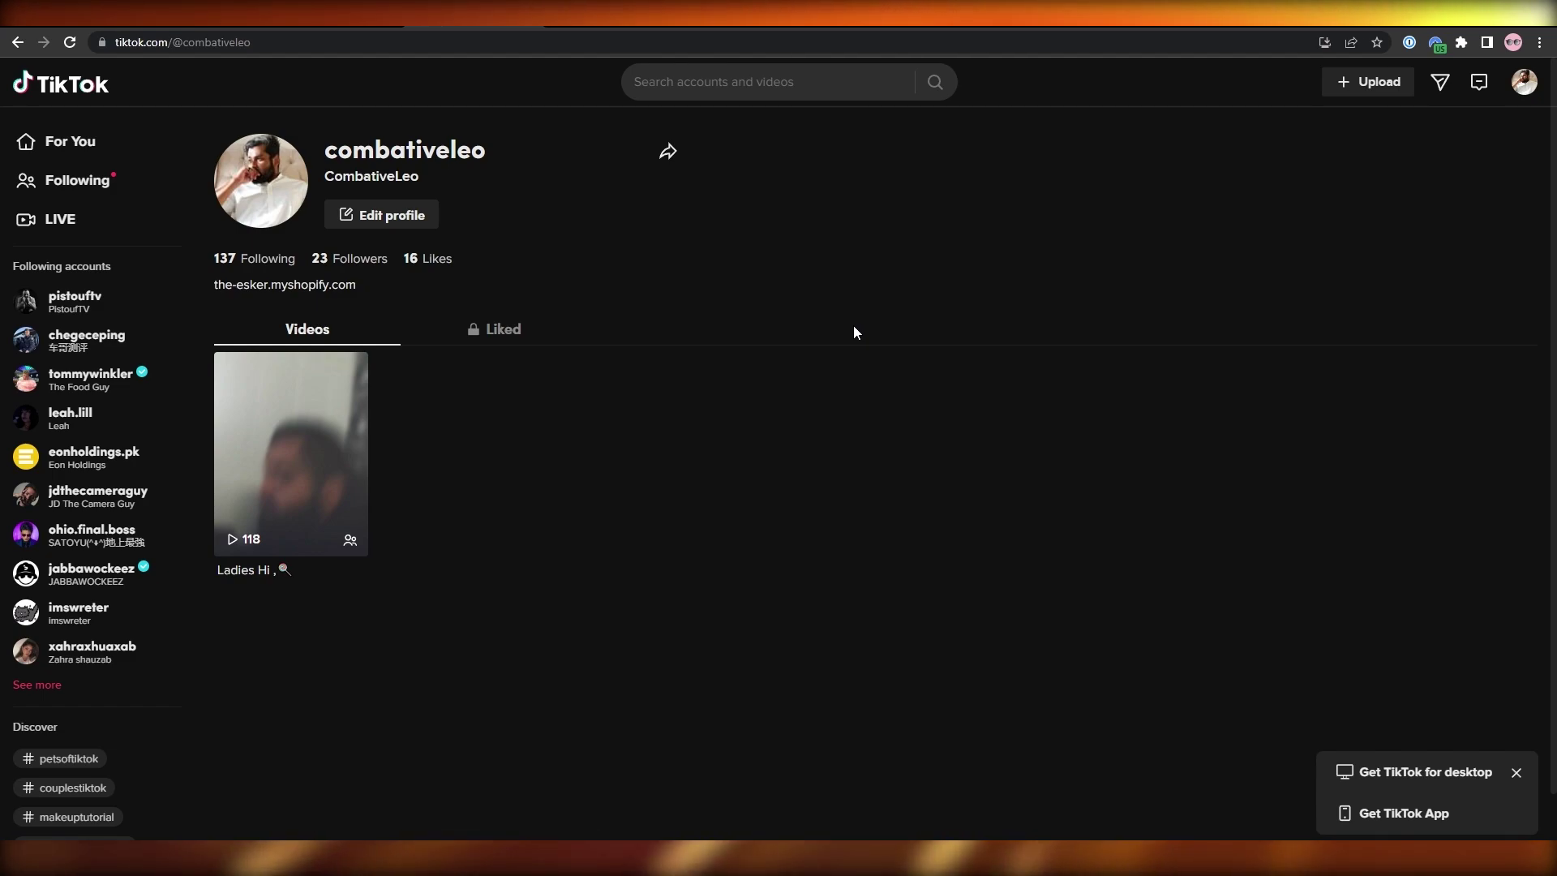
scroll(320, 282, down, 2)
scroll(321, 282, down, 2)
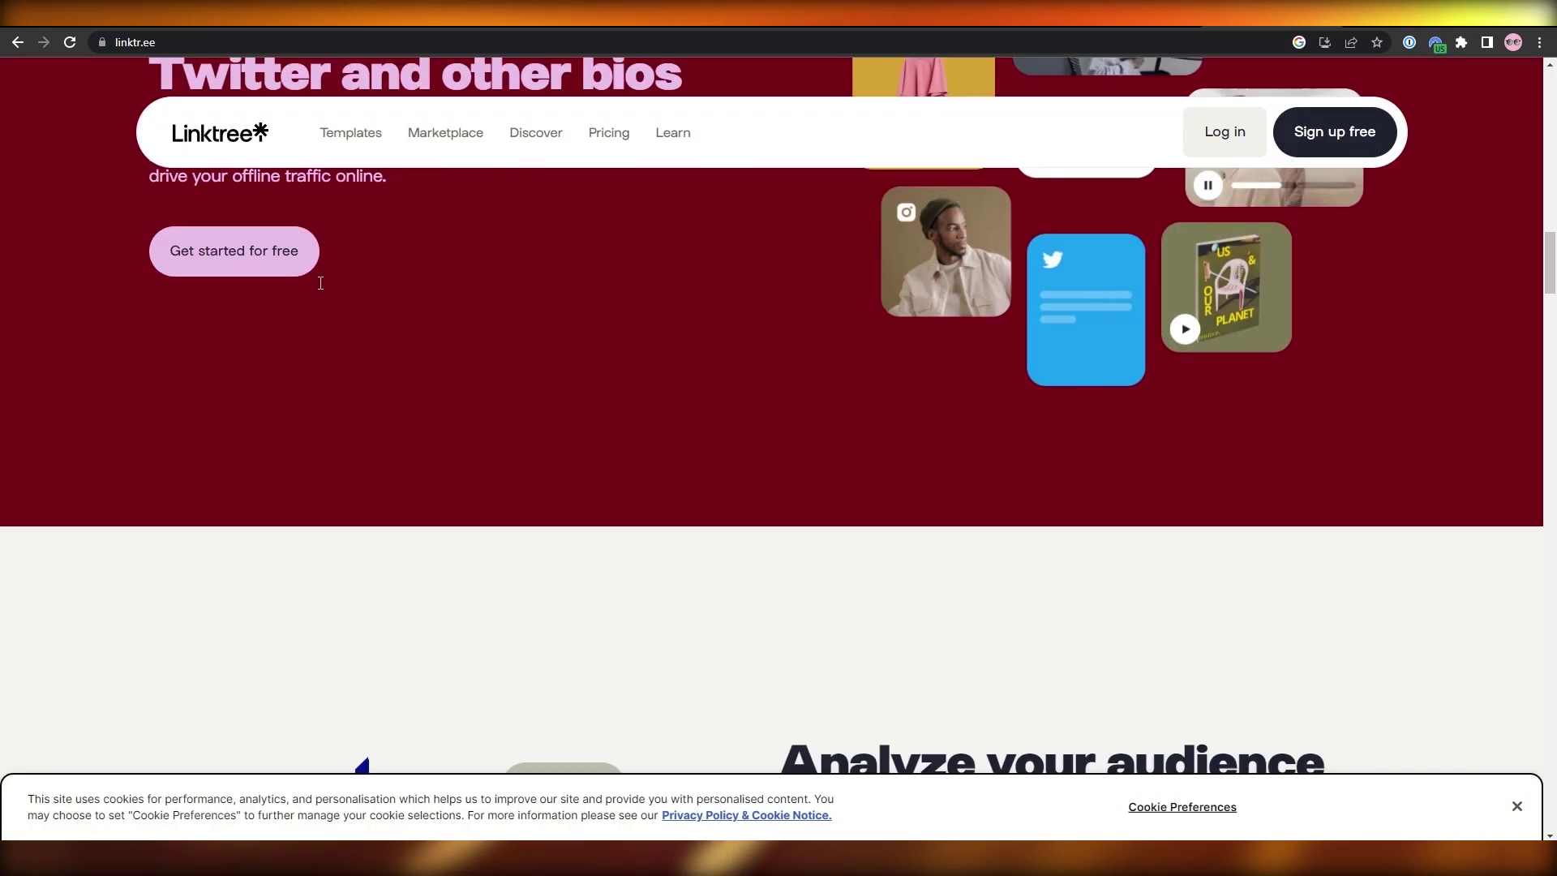
scroll(431, 413, down, 2)
scroll(431, 413, down, 2)
scroll(609, 438, down, 2)
scroll(753, 453, down, 2)
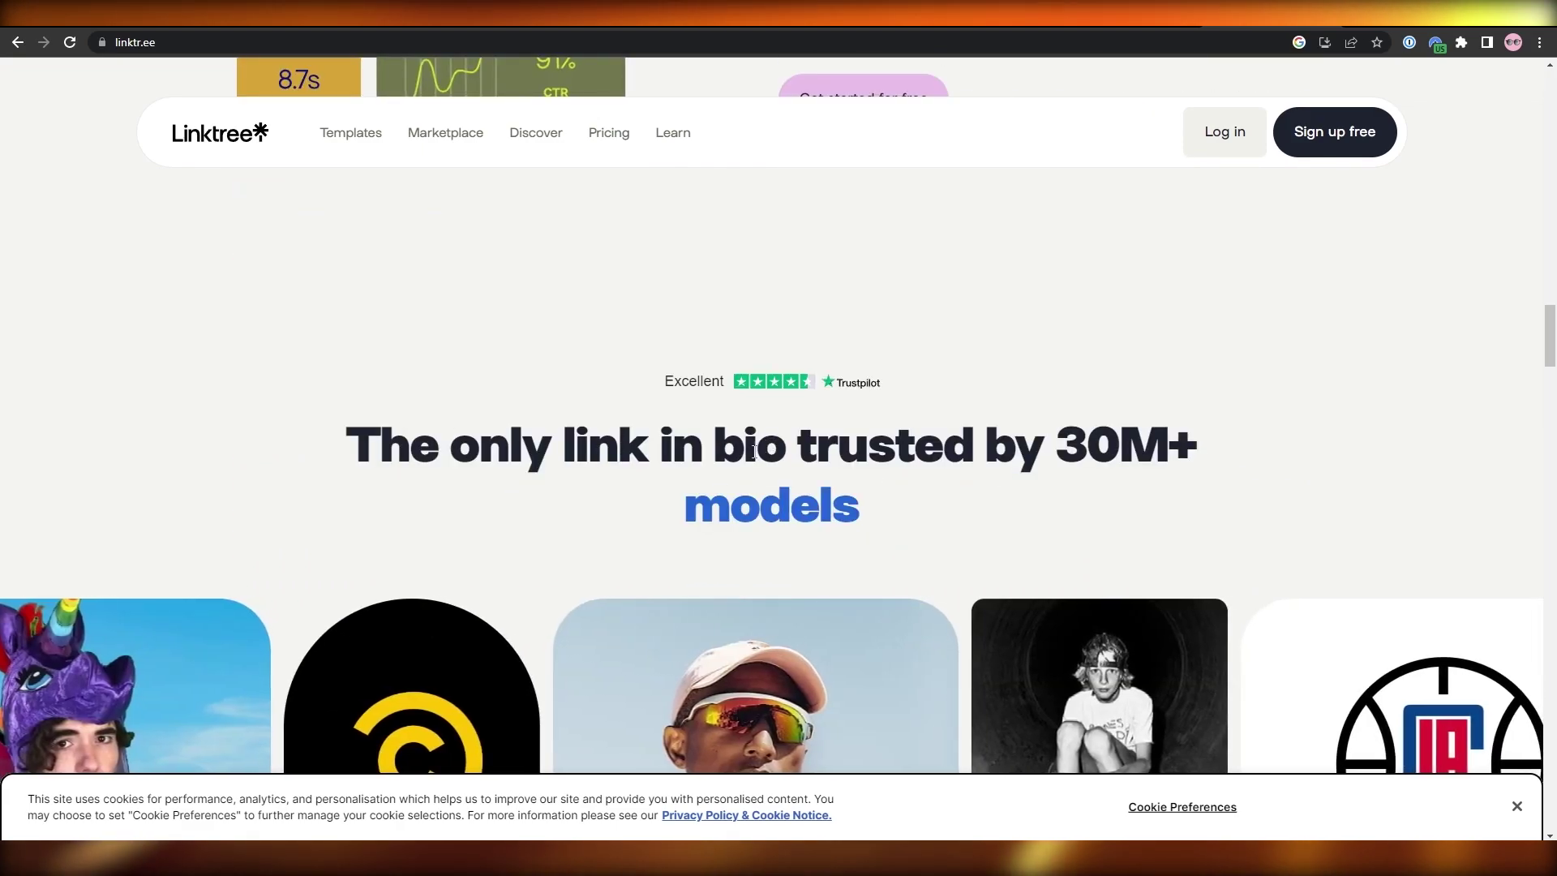
scroll(753, 453, down, 3)
scroll(593, 484, up, 4)
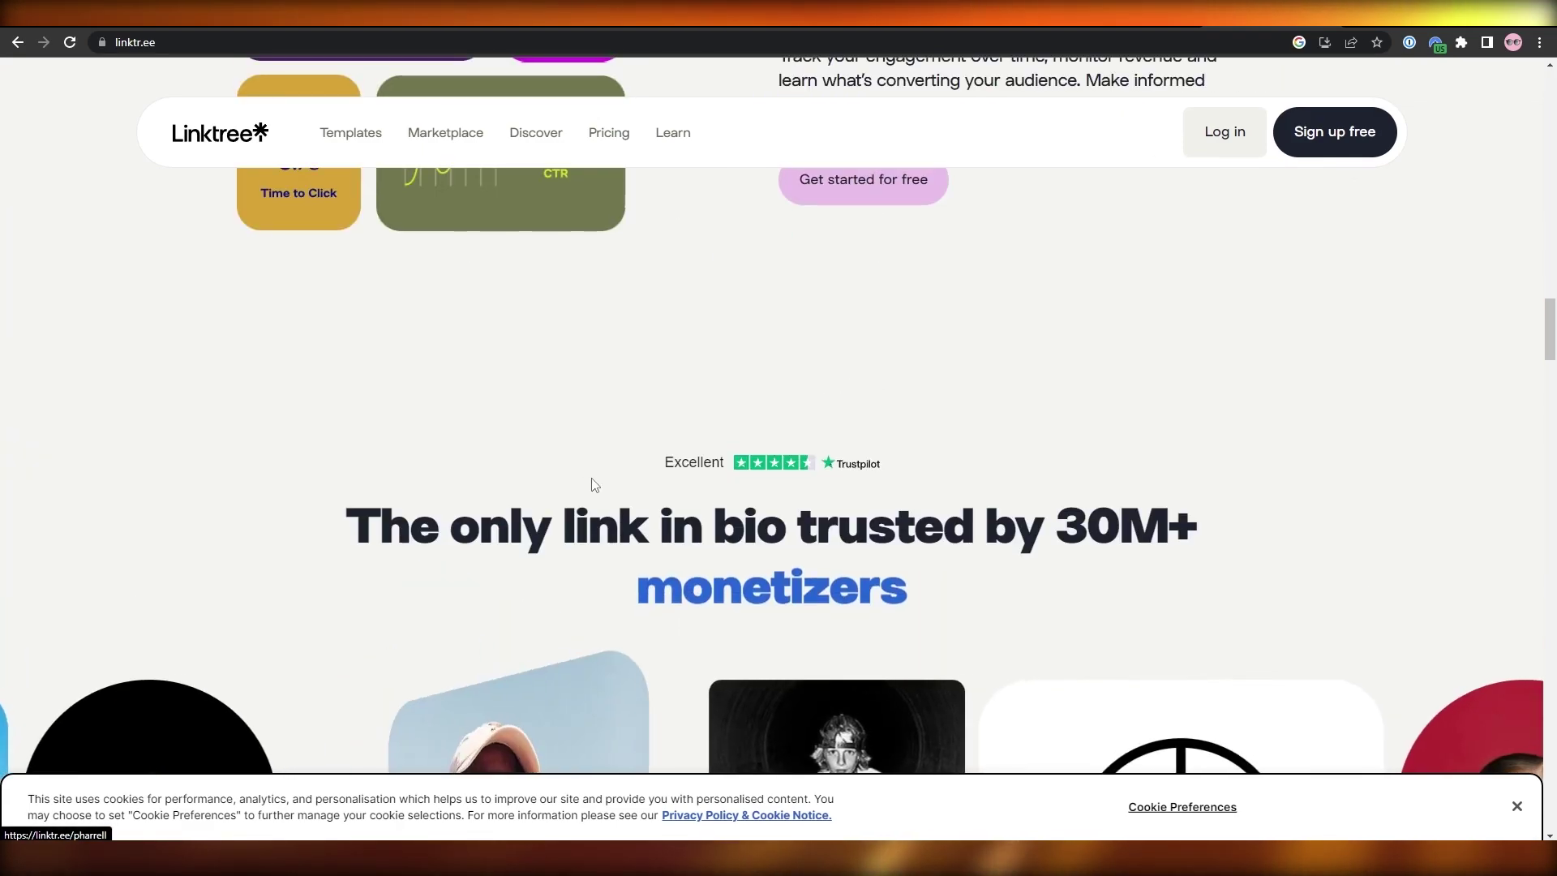
scroll(593, 485, up, 5)
scroll(595, 499, up, 3)
scroll(621, 519, up, 4)
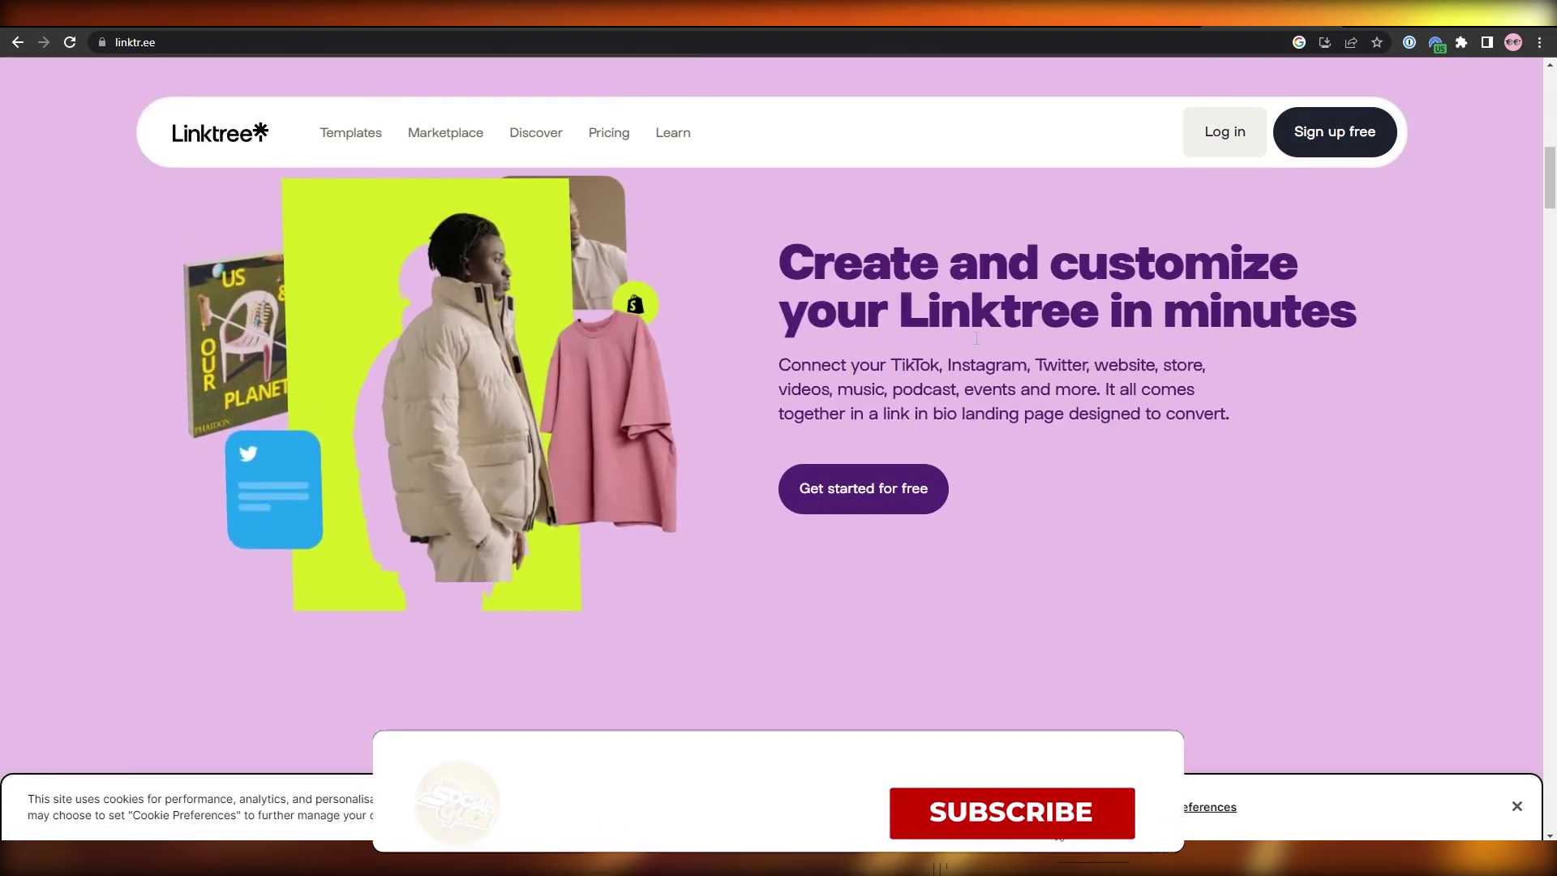